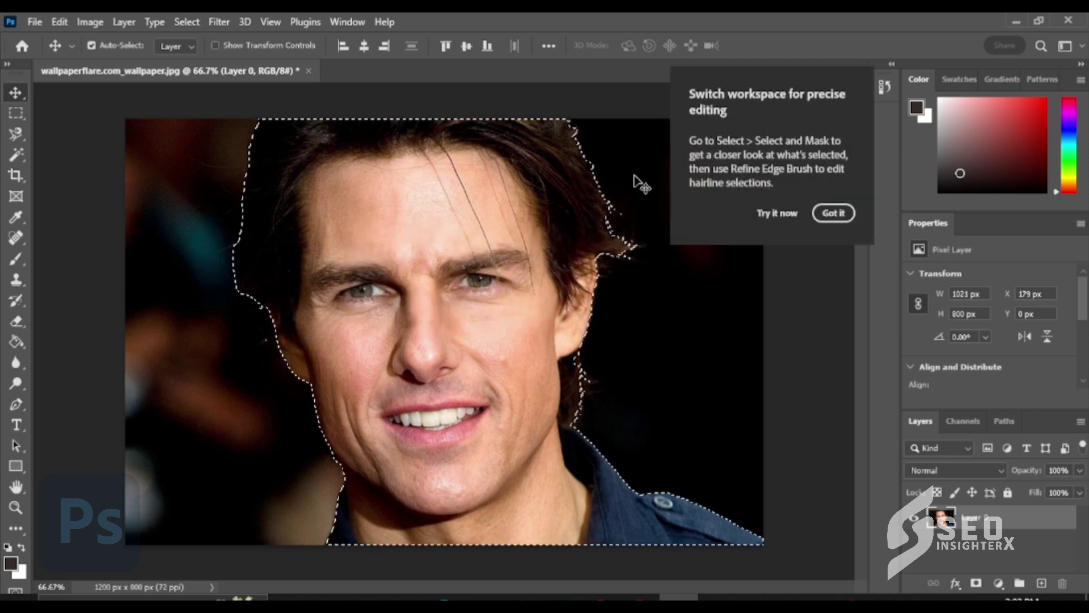
Step: Dismiss the workspace tip, copy the selected head and shoulders to a new layer, and duplicate that layer twice
left_click(832, 212)
key("ctrl+j")
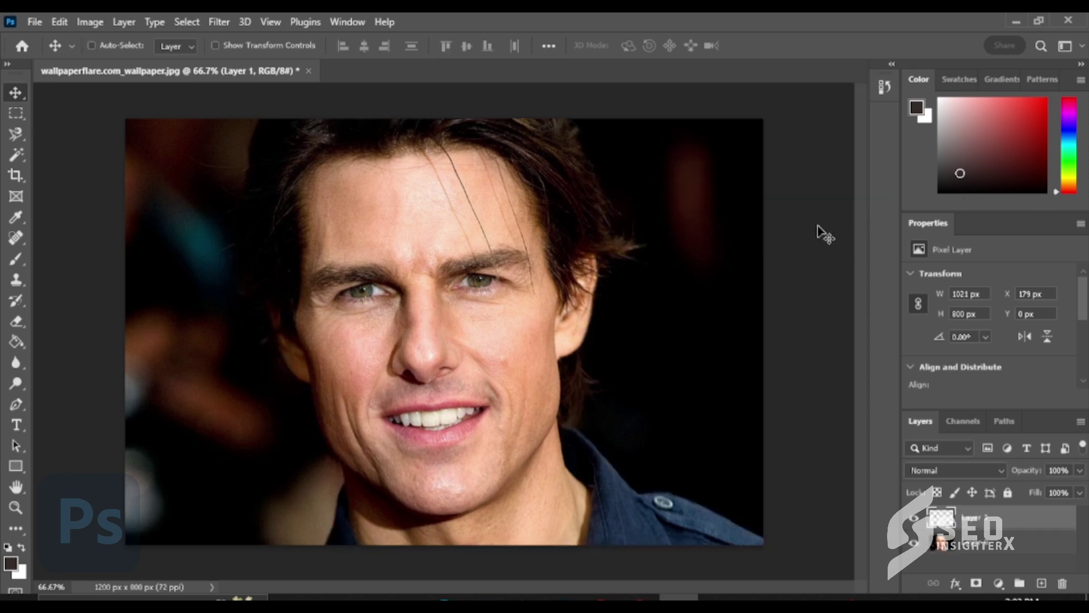
key("ctrl+j")
key("ctrl+j")
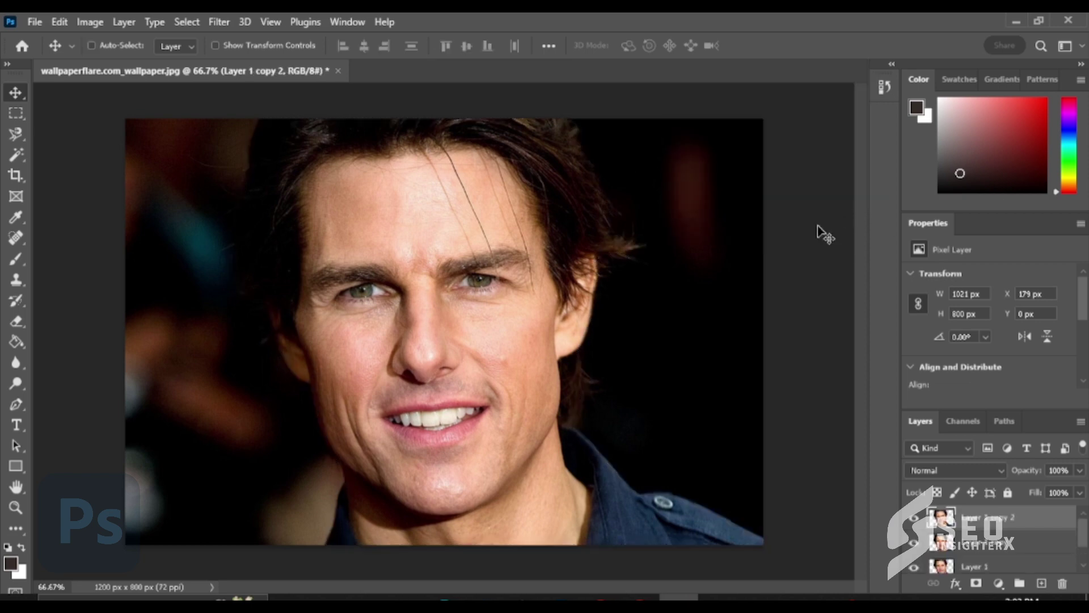
Step: Lock all properties of the Layer 1 and Layer 1 copy layers
scroll(976, 573, "down", 1)
left_click(979, 547)
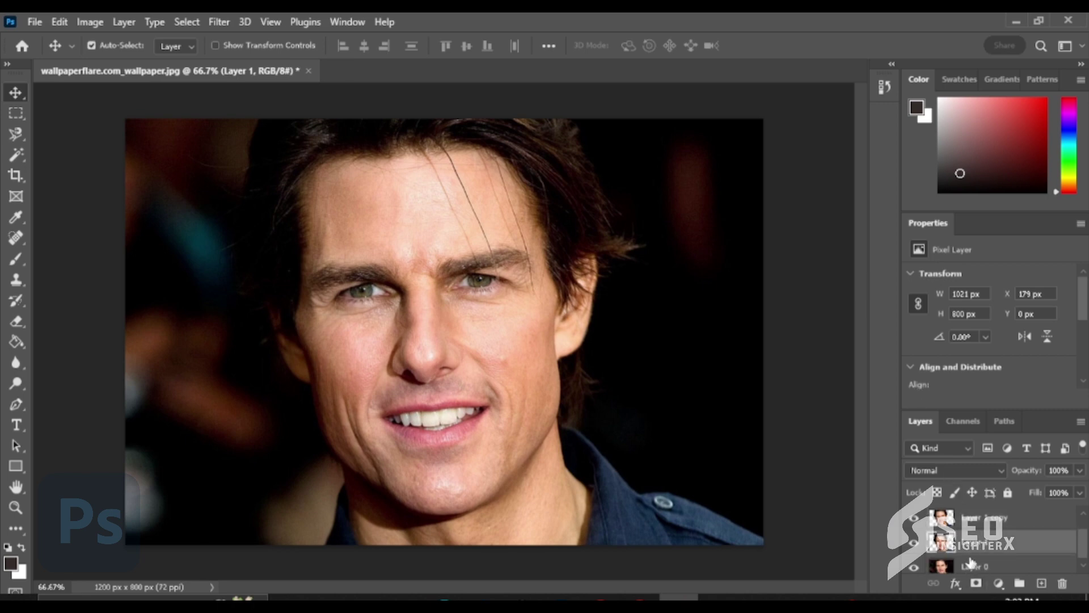
left_click(1008, 493)
left_click(996, 516)
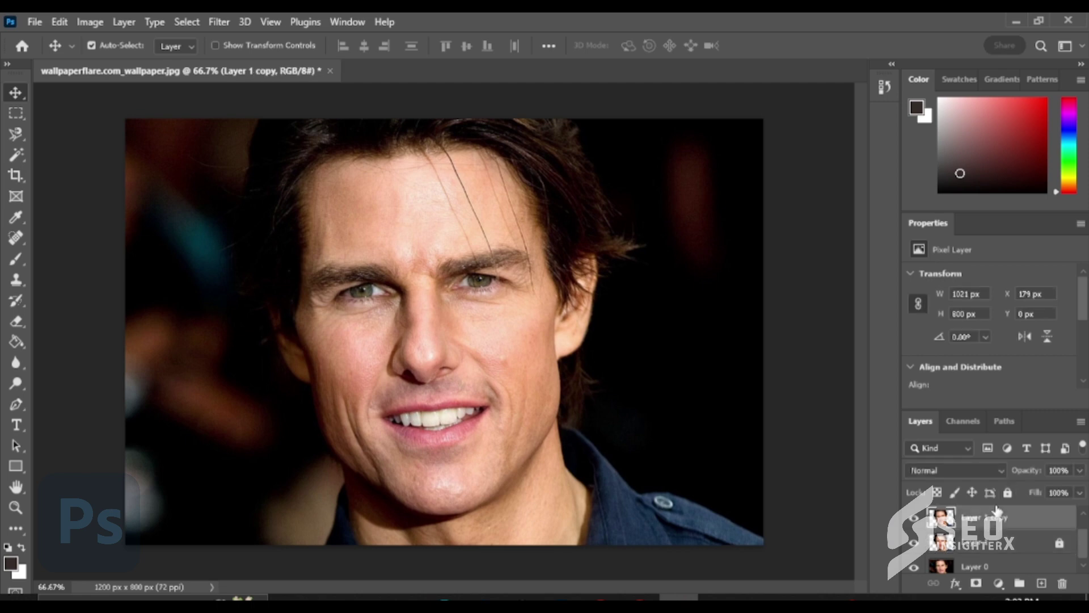
left_click(1008, 493)
key("ctrl+j")
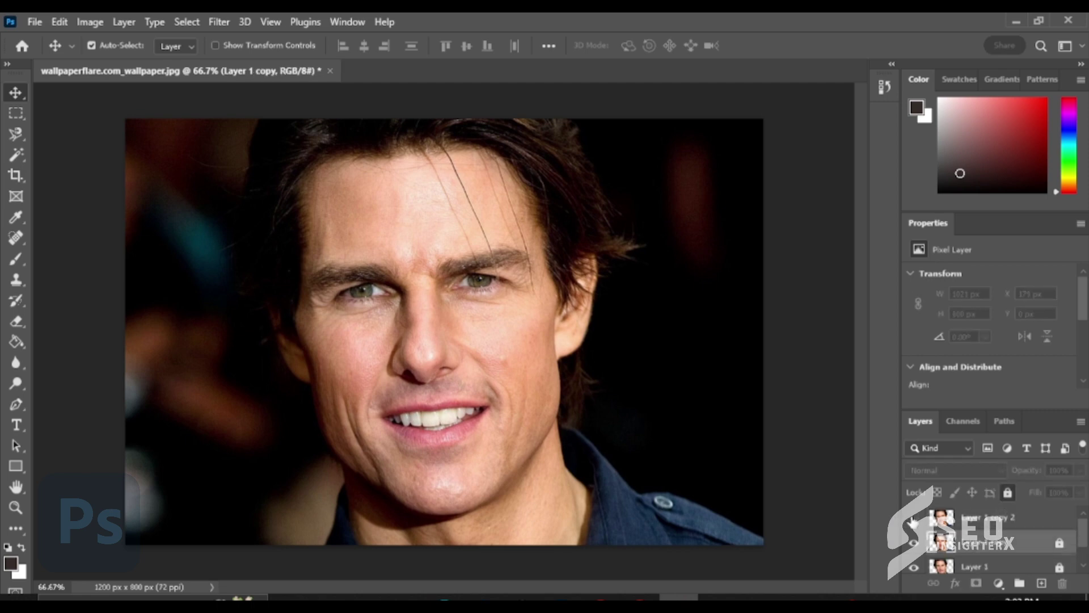
Step: Select the Layer 1 copy 2 layer and toggle its visibility off and on
left_click(944, 519)
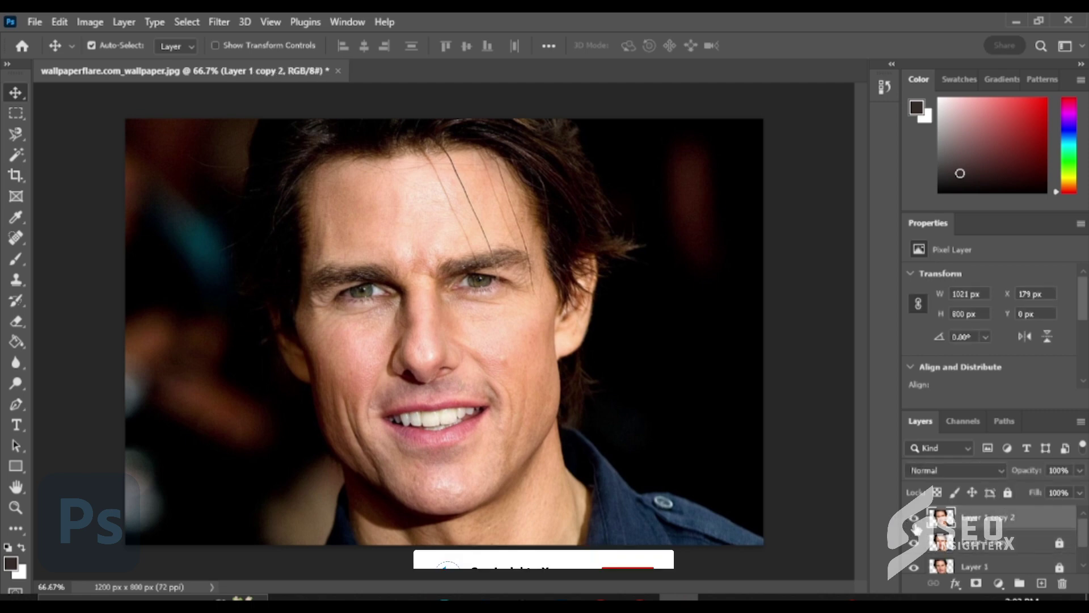
left_click(914, 518)
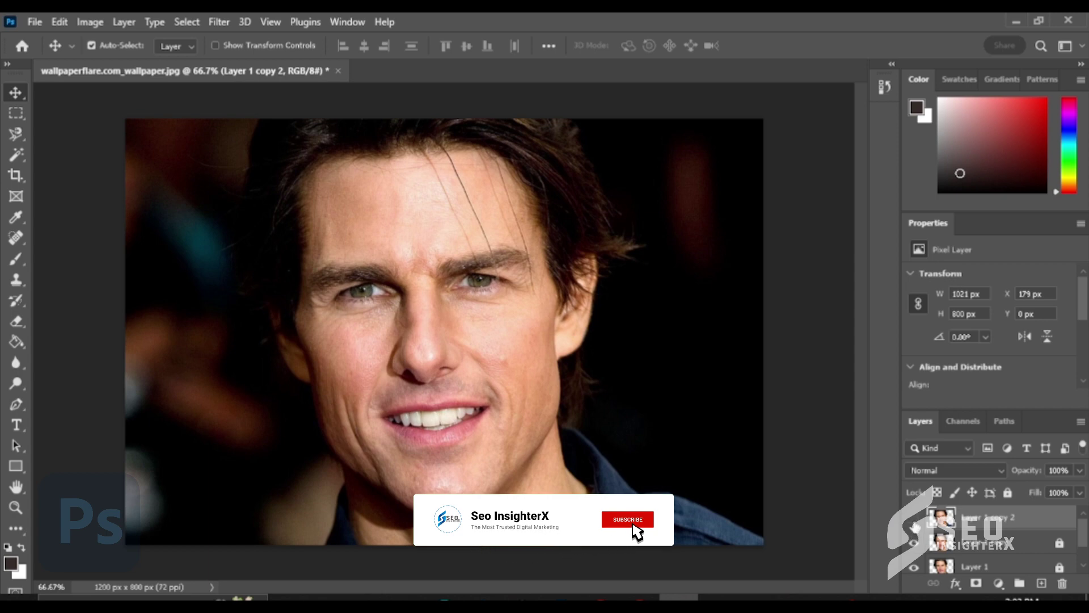
left_click(914, 523)
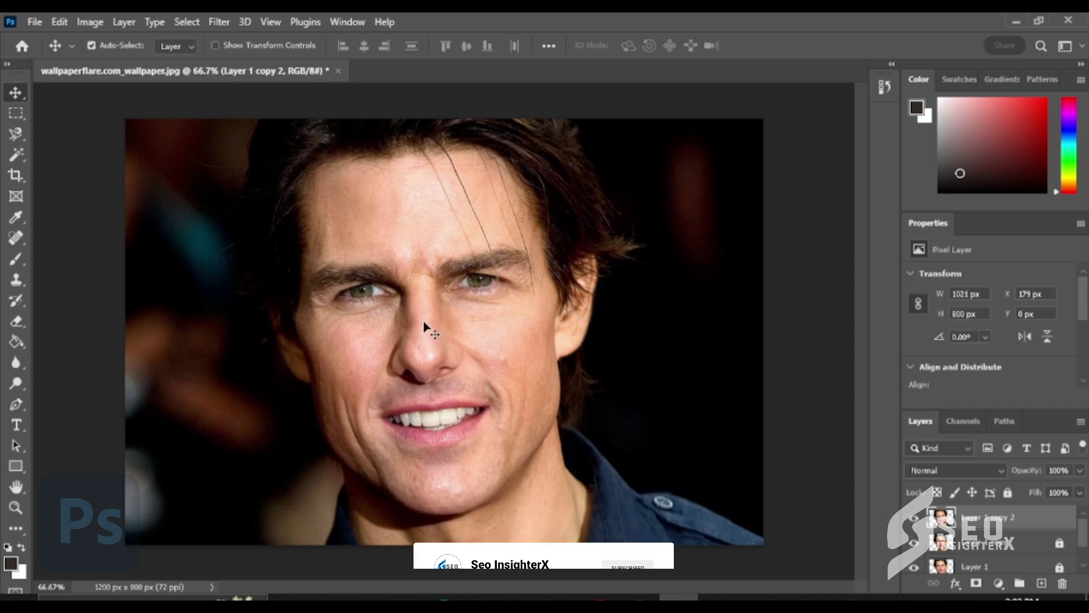
Step: Lock Layer 0 completely and make Layer 1 copy 2 the active layer
left_click(990, 562)
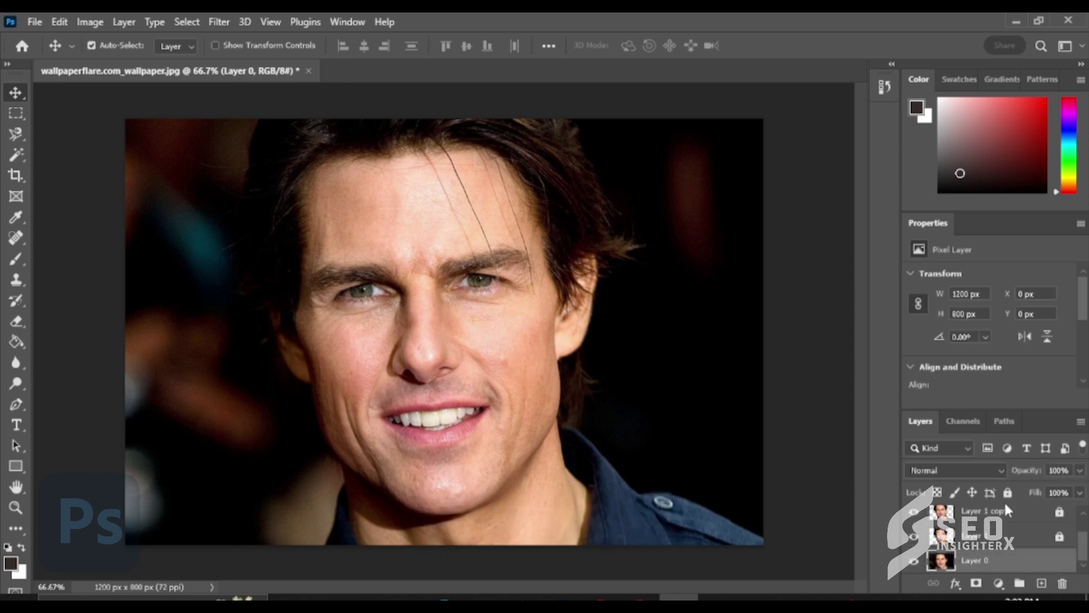
left_click(1007, 492)
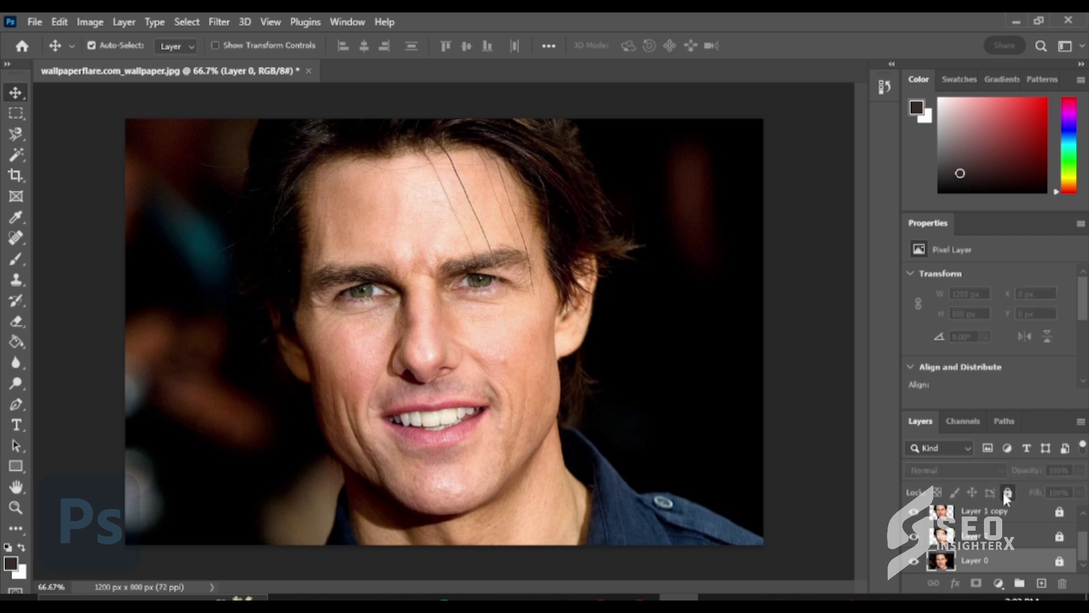
scroll(990, 537, "up", 1)
left_click(987, 520)
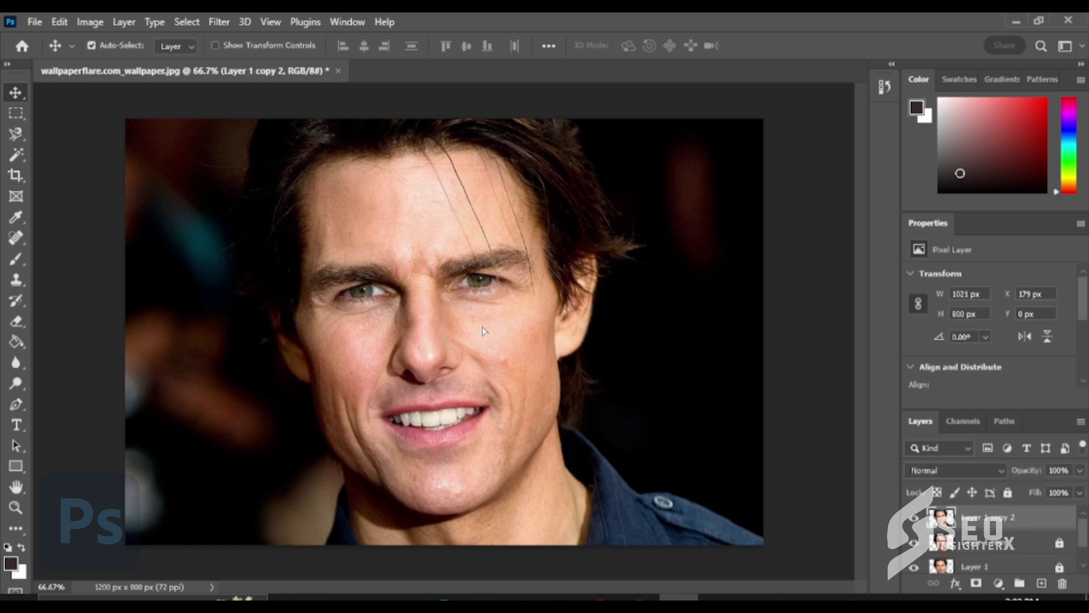
mouse_move(484, 330)
left_mouse_down()
mouse_move(521, 324)
mouse_move(465, 323)
mouse_move(483, 335)
mouse_move(471, 336)
left_mouse_up()
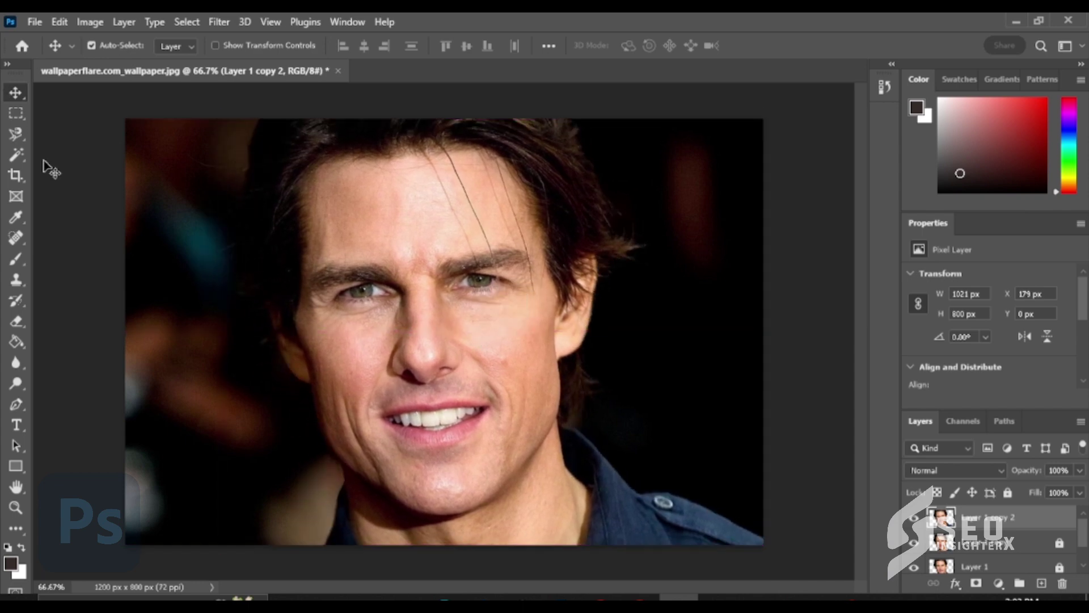
Step: Outline the left part of the head from hair to neck with the Lasso tool and copy it to a new layer
left_click(16, 135)
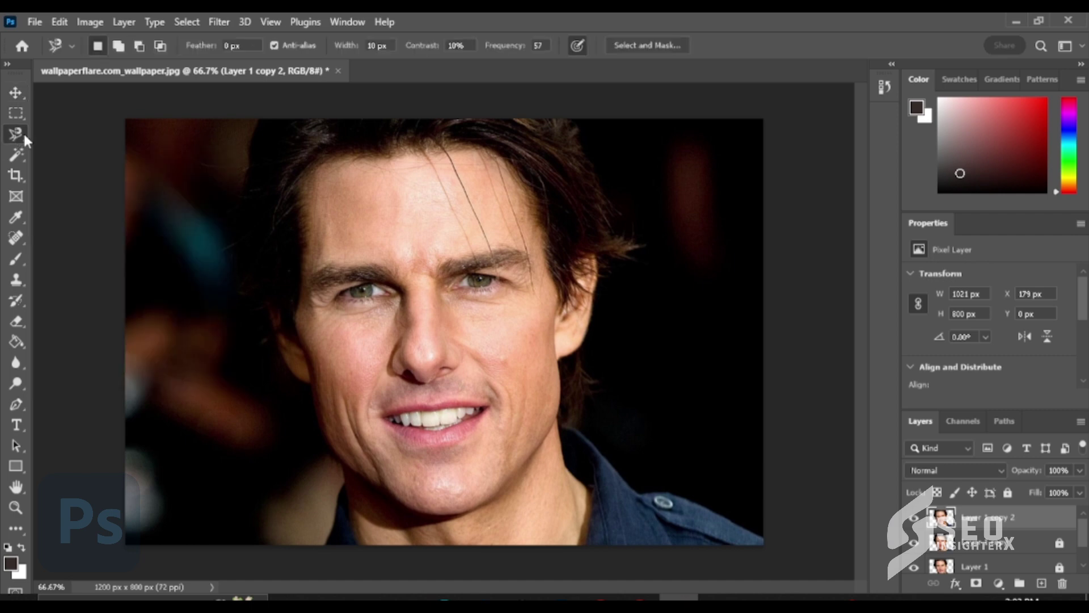
left_click(44, 135)
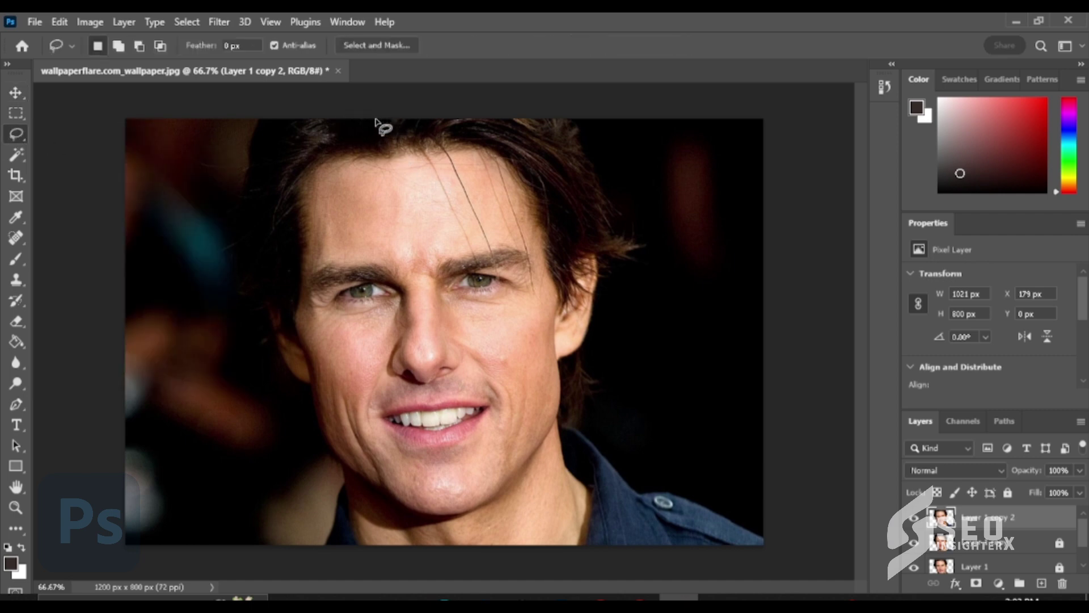
left_click_drag(340, 117, 386, 173)
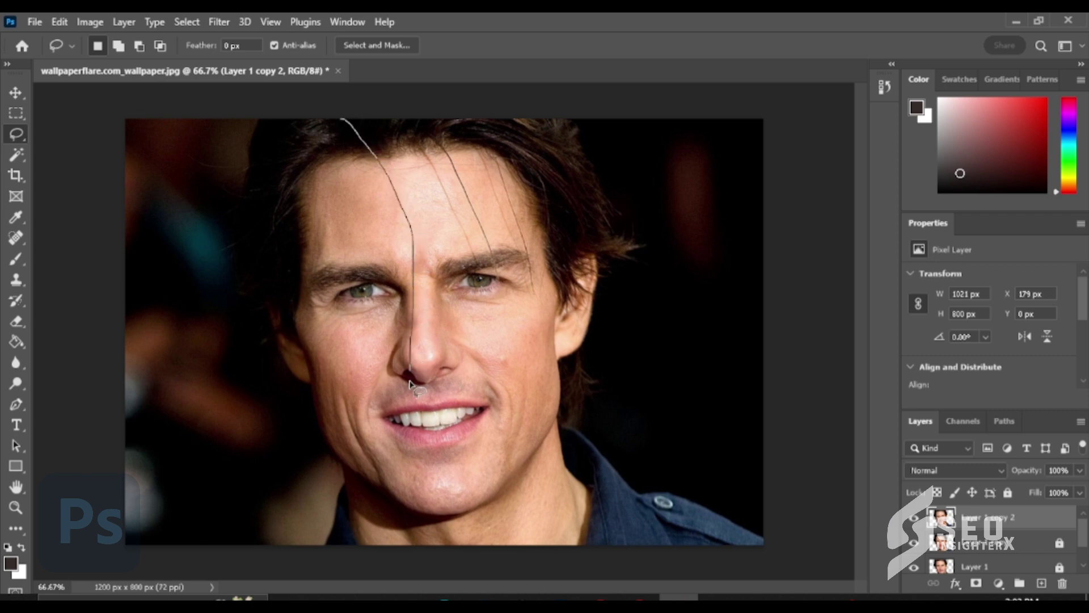
mouse_move(406, 441)
left_mouse_down()
mouse_move(392, 524)
mouse_move(372, 546)
mouse_move(274, 536)
mouse_move(223, 454)
mouse_move(199, 280)
mouse_move(250, 138)
mouse_move(270, 119)
mouse_move(353, 128)
left_mouse_up()
key("ctrl+j")
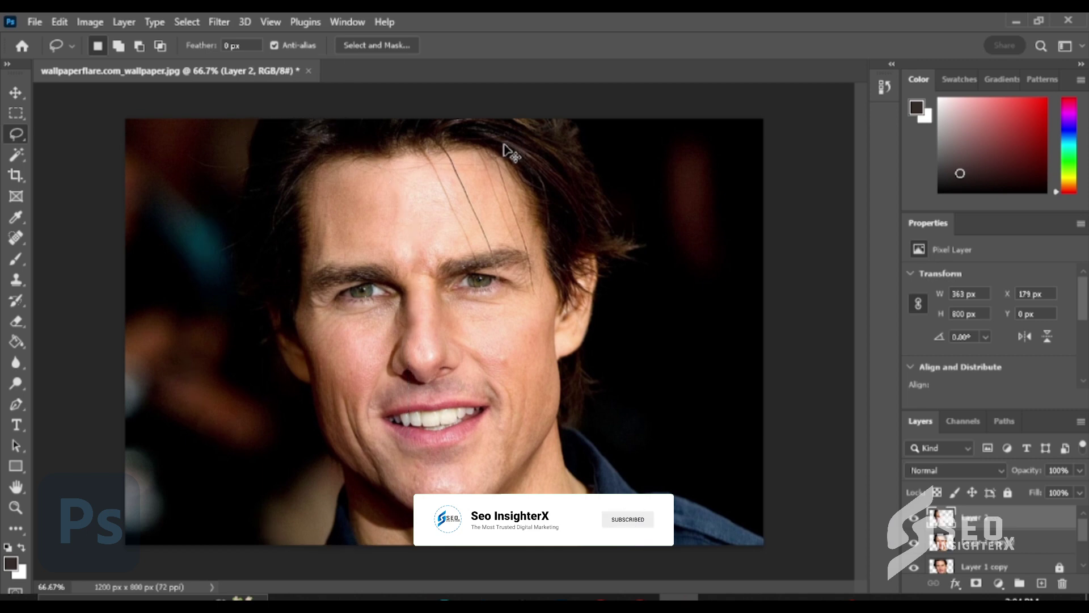
left_click(10, 98)
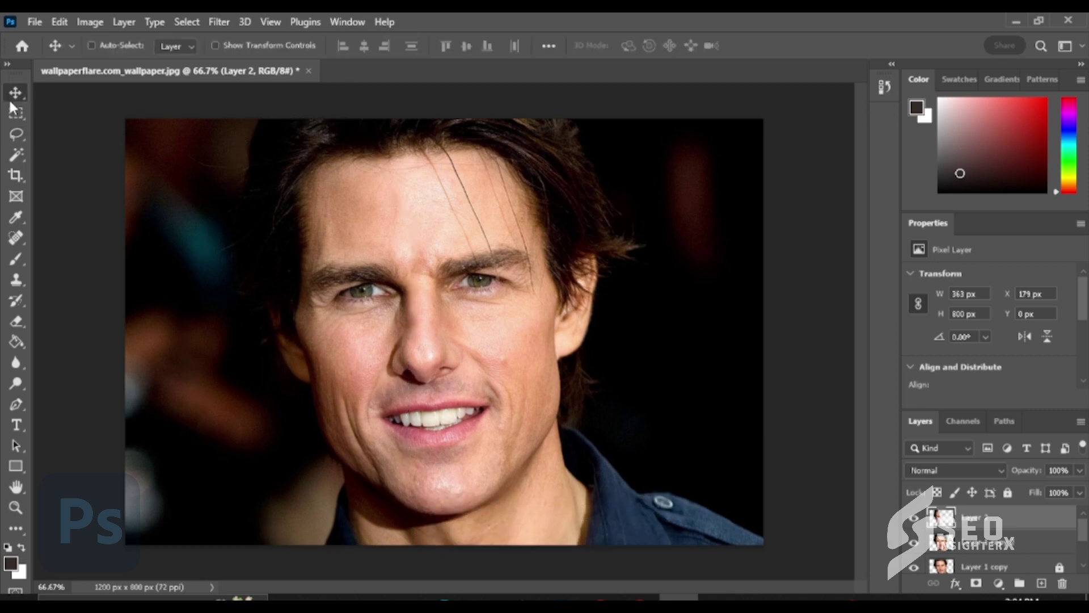
key("ctrl+t")
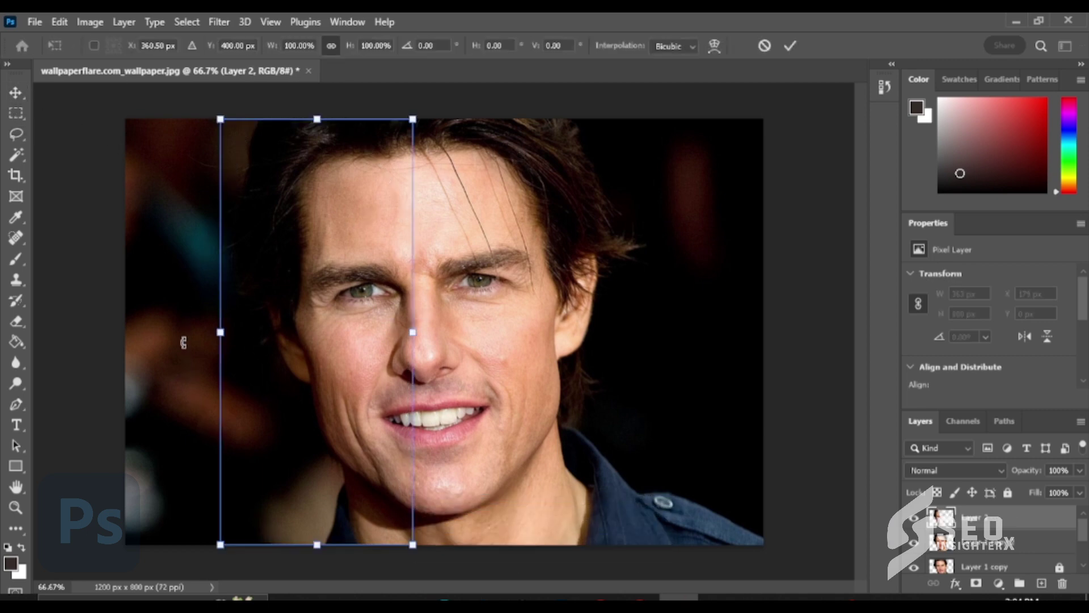
left_click_drag(311, 311, 237, 321)
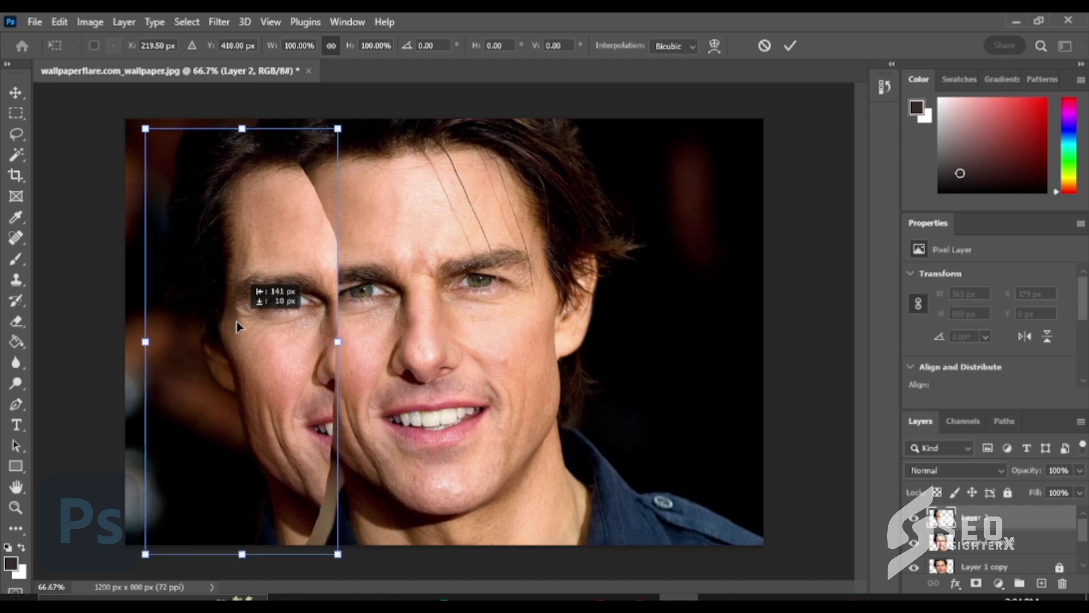
key("ctrl+z")
key("Return")
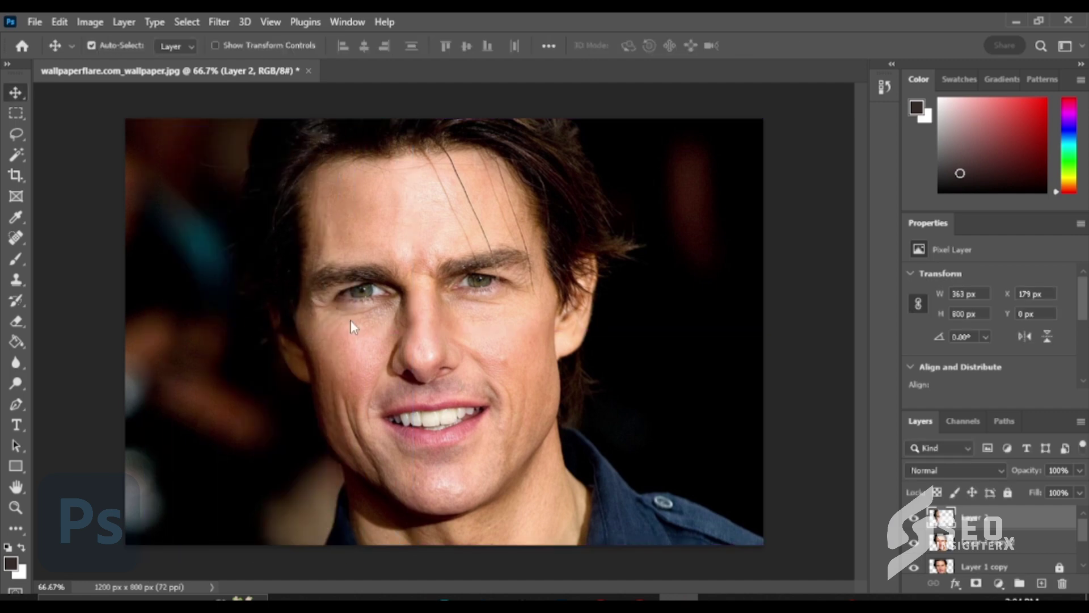
Step: Move the copied left face piece leftward to X 137 px with Free Transform and apply it
key("ctrl+t")
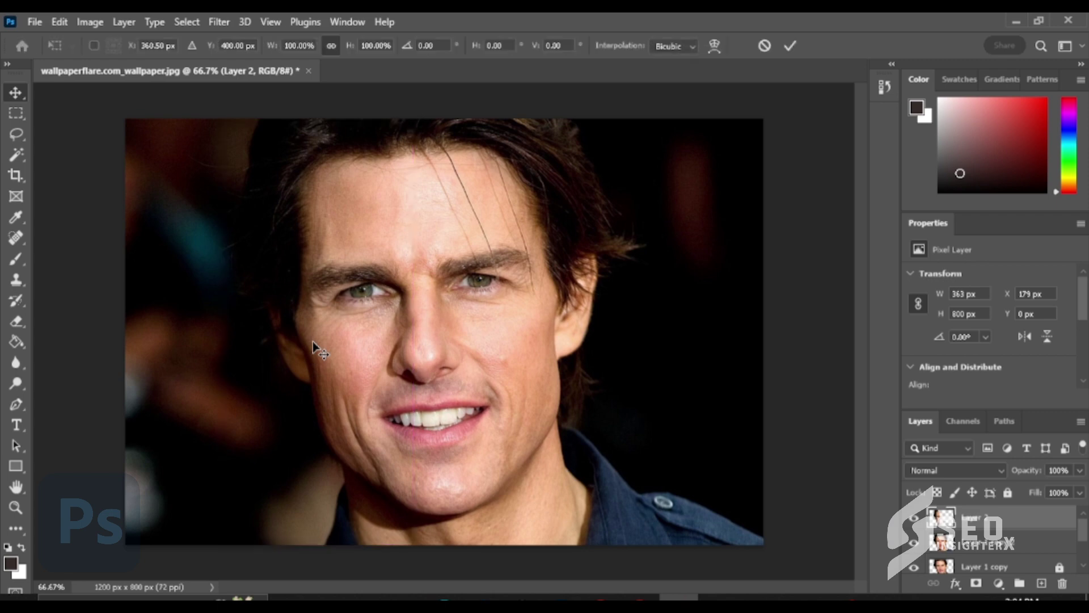
mouse_move(326, 327)
left_mouse_down()
mouse_move(300, 337)
mouse_move(316, 342)
mouse_move(311, 331)
left_mouse_up()
key("Return")
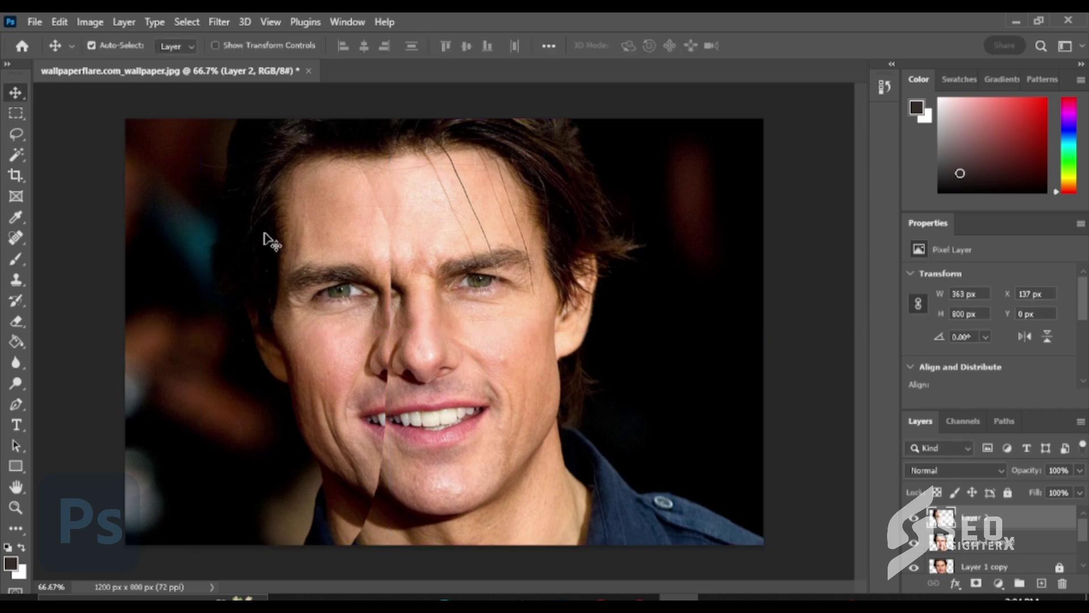
Step: On Layer 1 copy 2, outline the right part of the head and shoulder with the Lasso tool
left_click(16, 134)
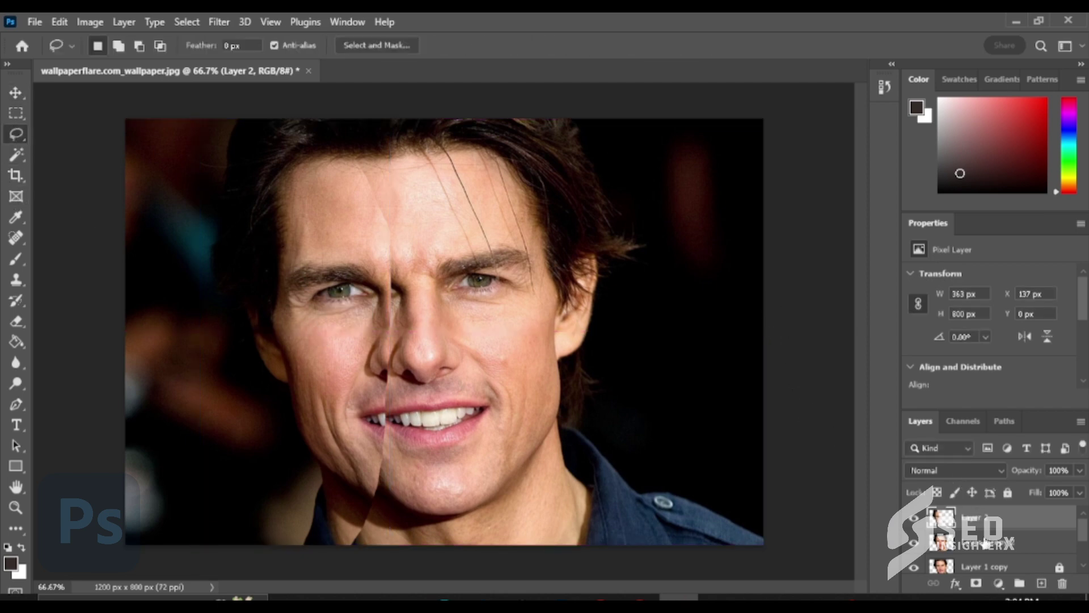
left_click(985, 546)
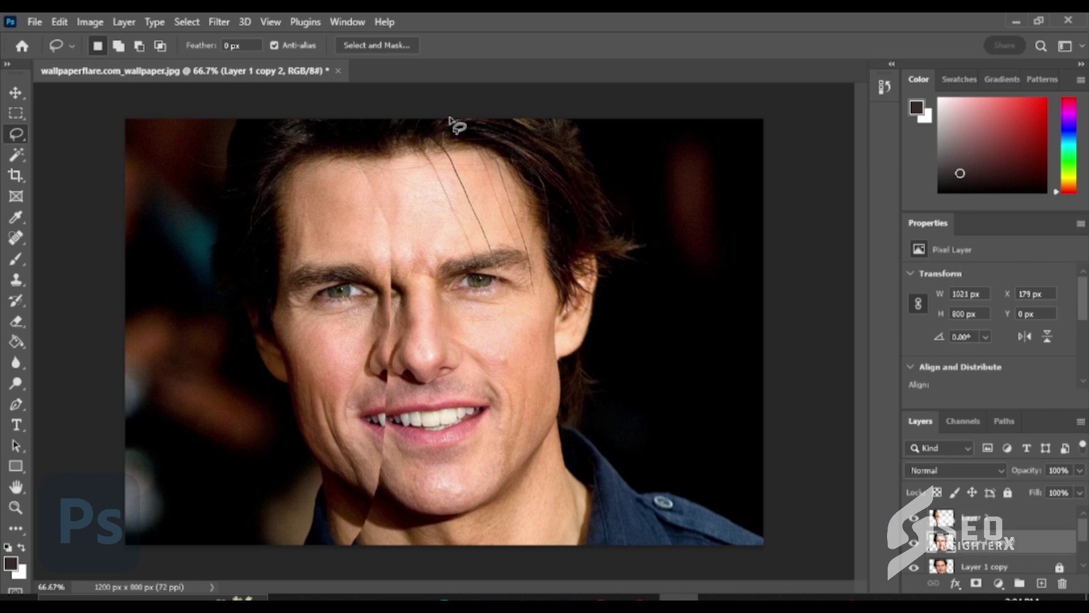
left_click_drag(449, 118, 438, 168)
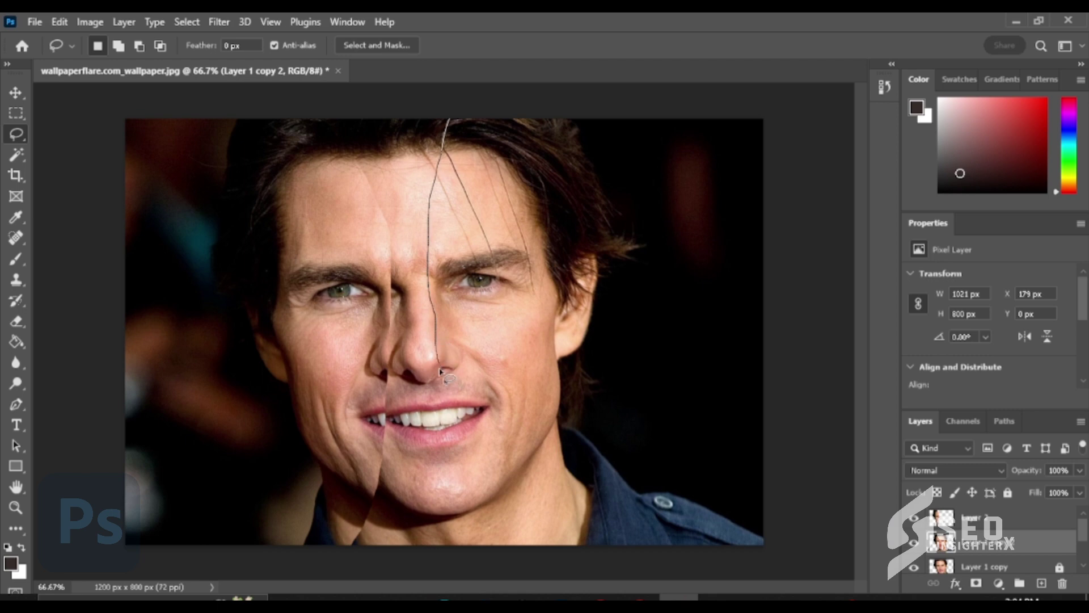
mouse_move(502, 497)
left_mouse_down()
mouse_move(562, 543)
mouse_move(755, 551)
mouse_move(767, 491)
mouse_move(757, 355)
mouse_move(739, 244)
mouse_move(675, 172)
mouse_move(539, 112)
mouse_move(449, 119)
left_mouse_up()
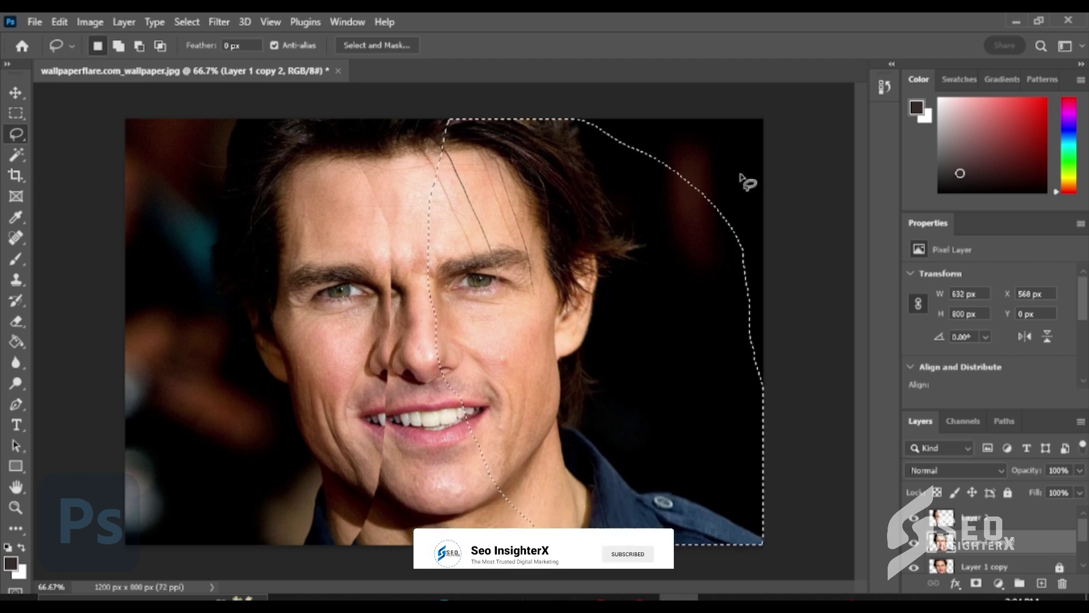
Step: Copy the selected right face piece to a new layer and move it rightward to X 600 px
key("ctrl+j")
key("ctrl+j")
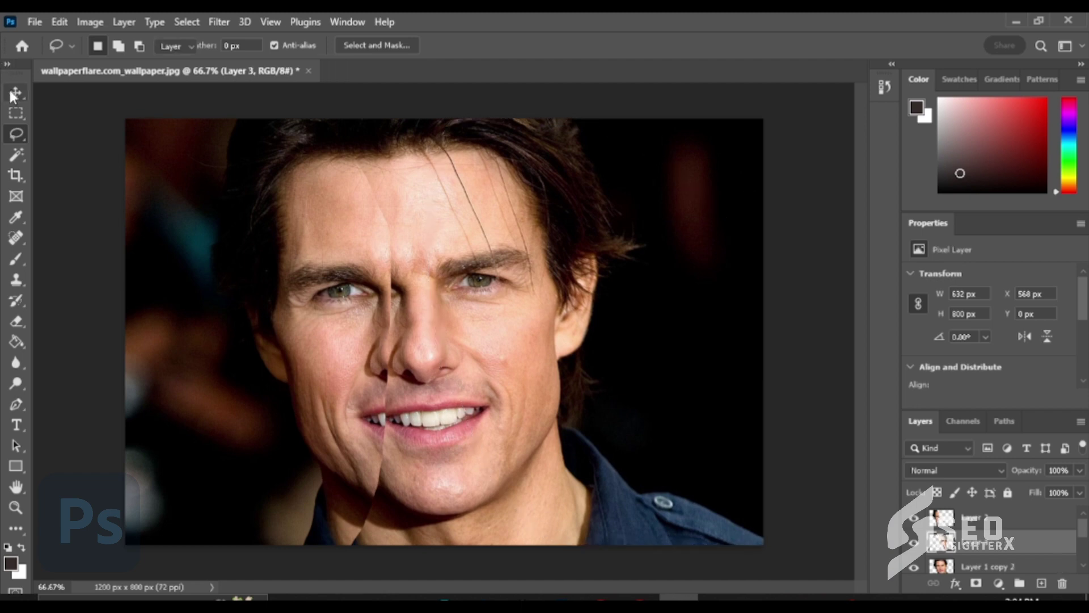
left_click(15, 93)
left_click_drag(515, 266, 523, 260)
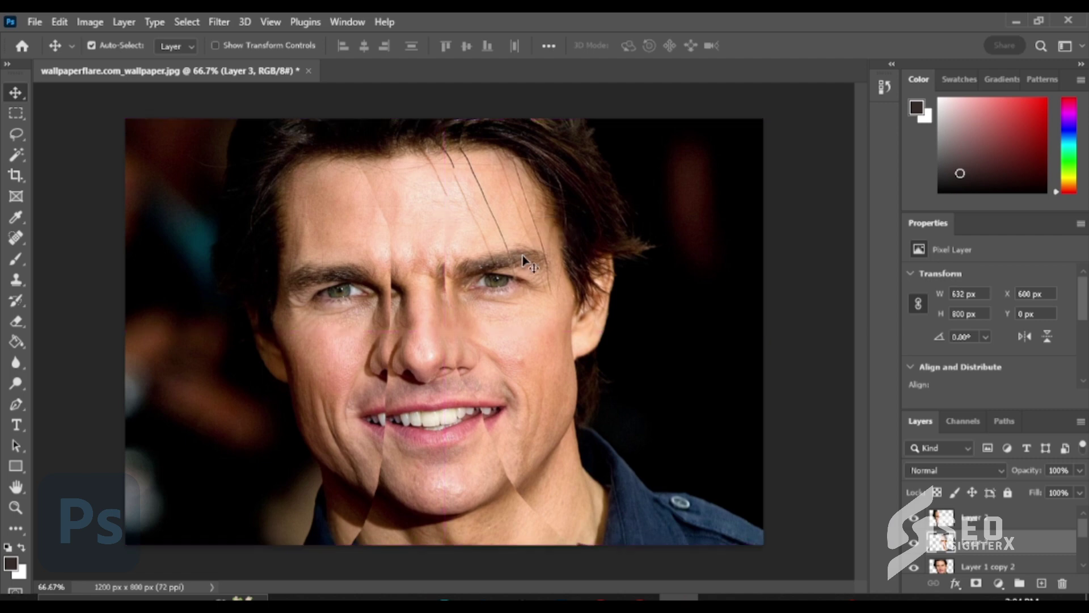
Step: Delete the Layer 1 copy 2 and Layer 1 copy layers, and unlock Layer 1
scroll(978, 560, "down", 1)
scroll(978, 549, "down", 1)
left_click(978, 546)
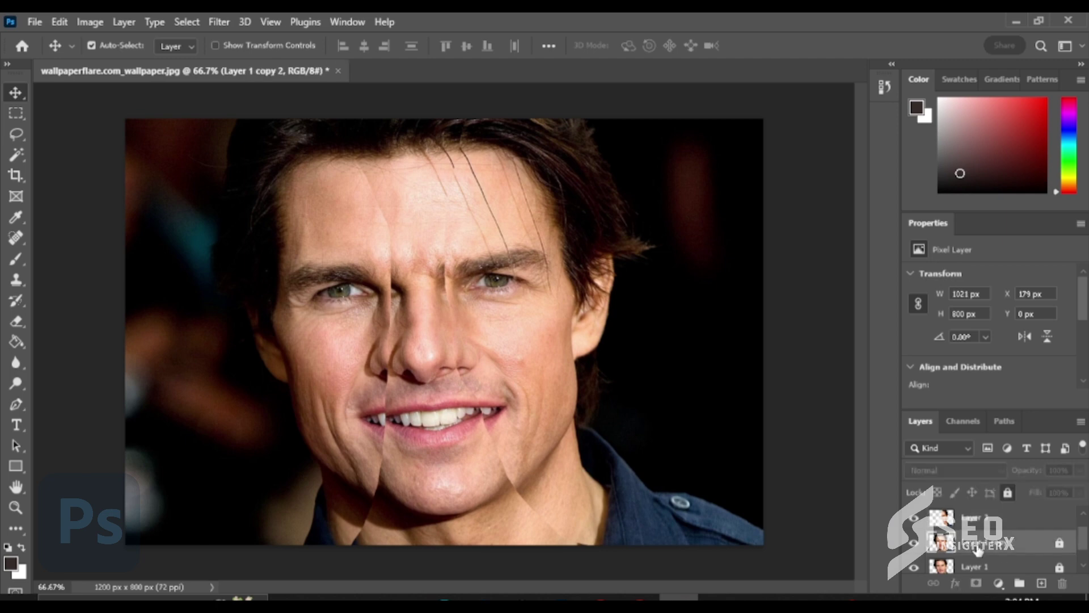
left_click(1059, 544)
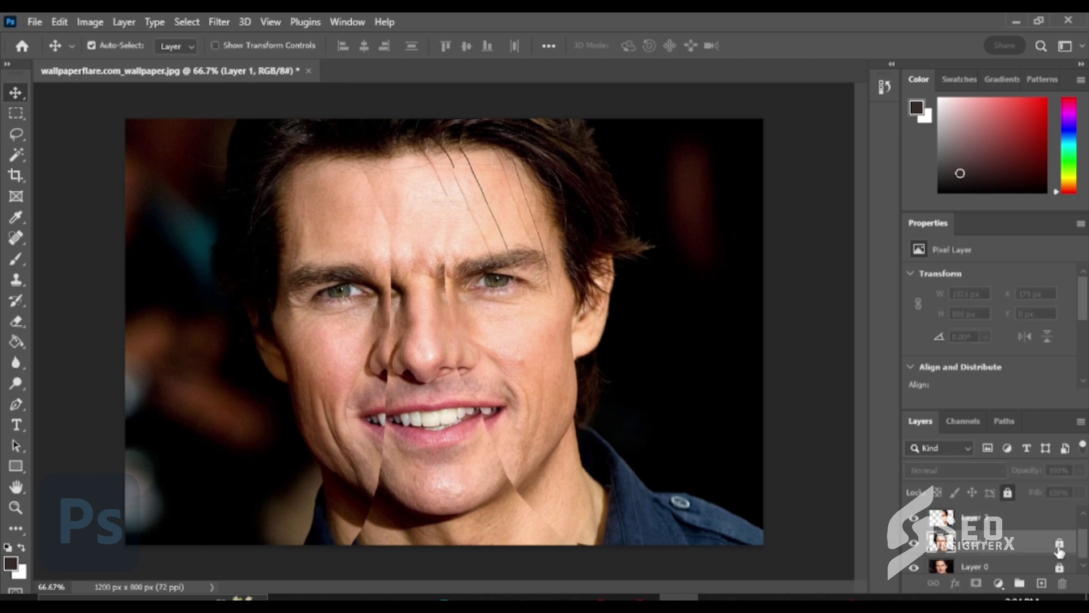
left_click(1060, 546)
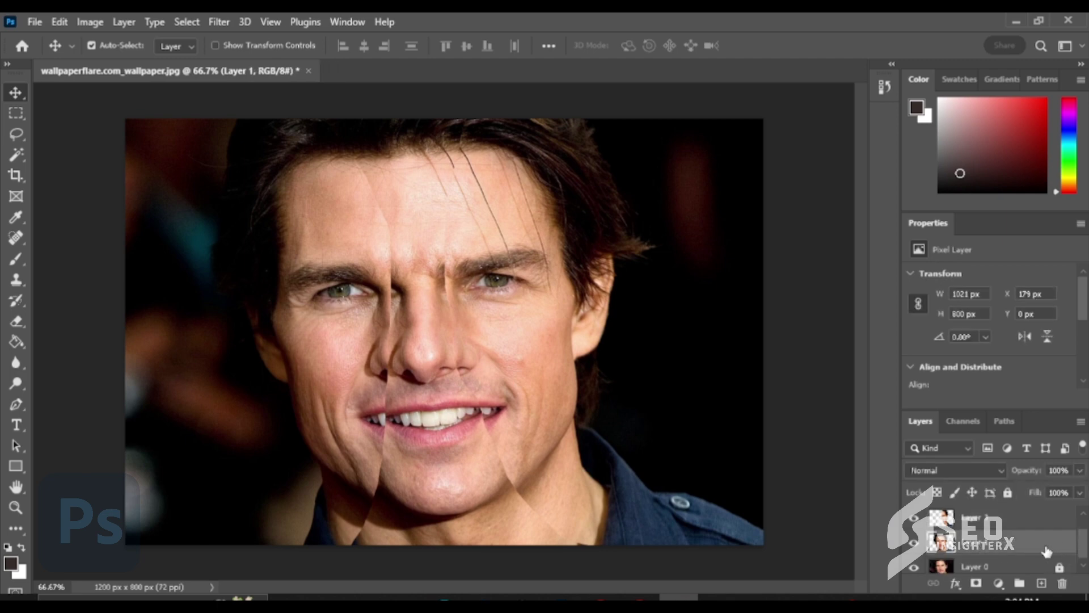
Step: Select the two layers holding the shifted face pieces and merge them into one layer
left_click(1019, 521)
left_click(1003, 527, "shift")
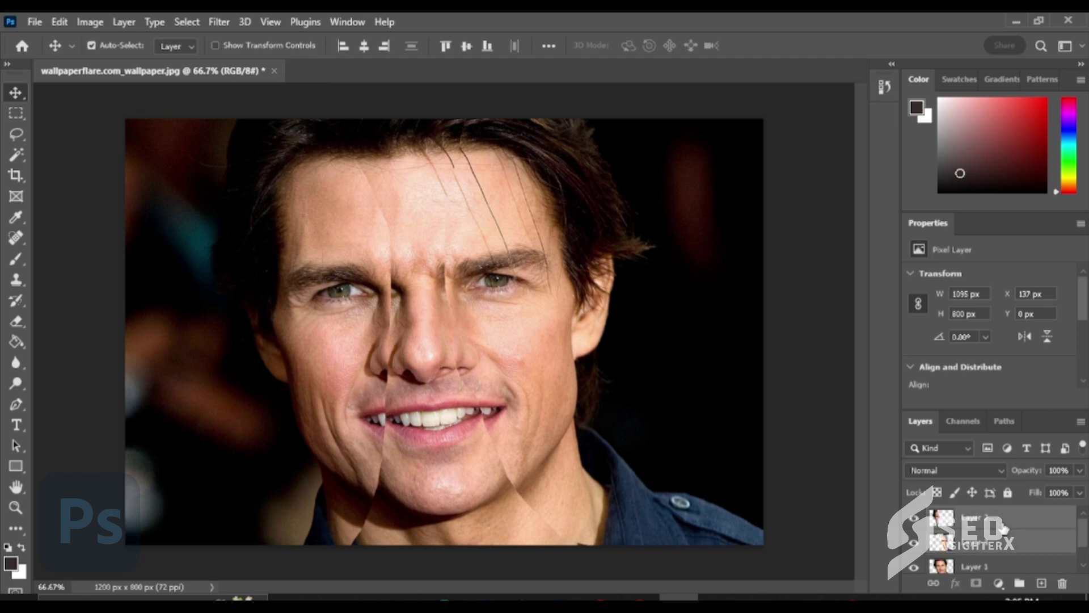
right_click(1003, 530)
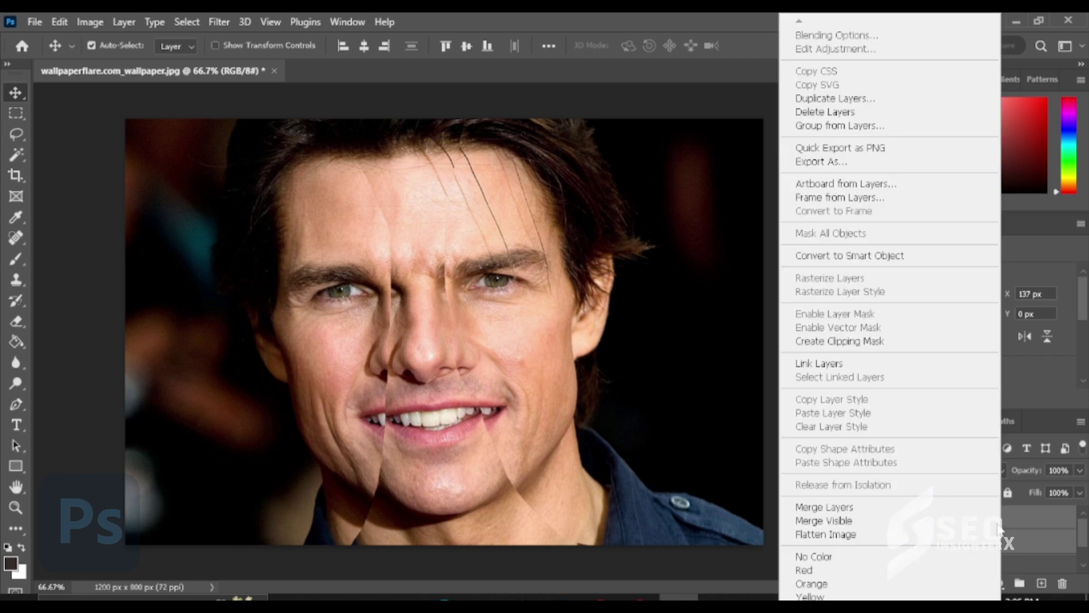
left_click(823, 505)
Step: Toggle the merged layer's visibility off and on to compare the shifted face with the original
left_click(913, 518)
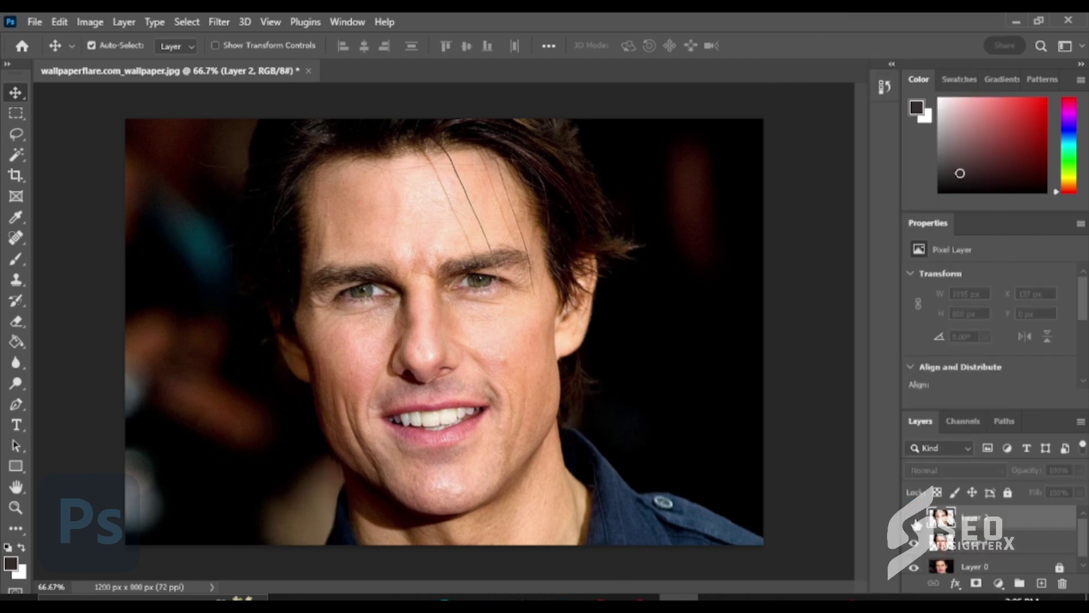
left_click(914, 518)
left_click(913, 518)
left_click(914, 519)
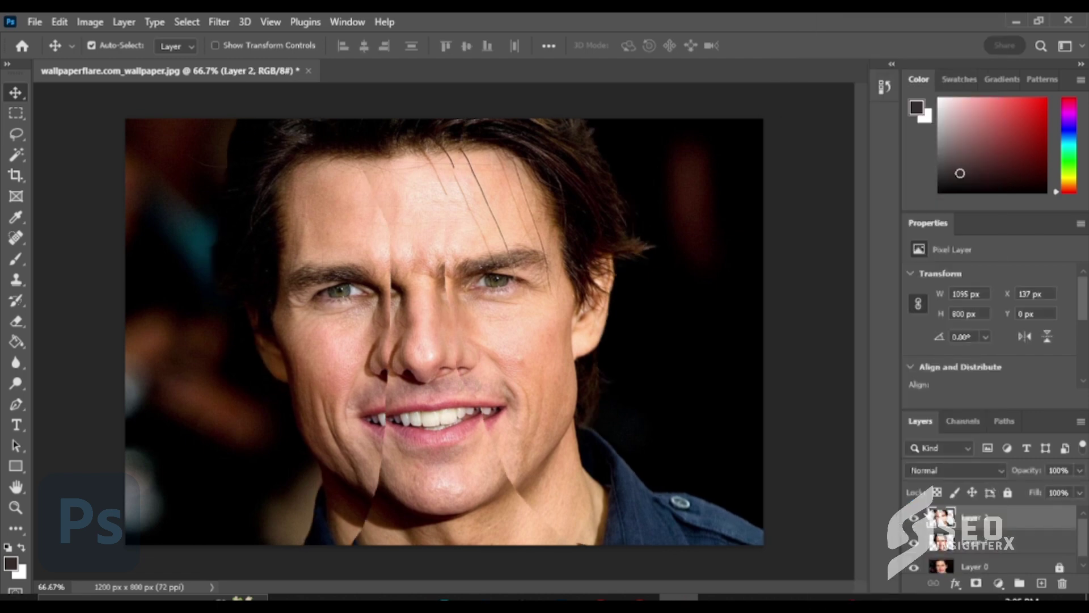
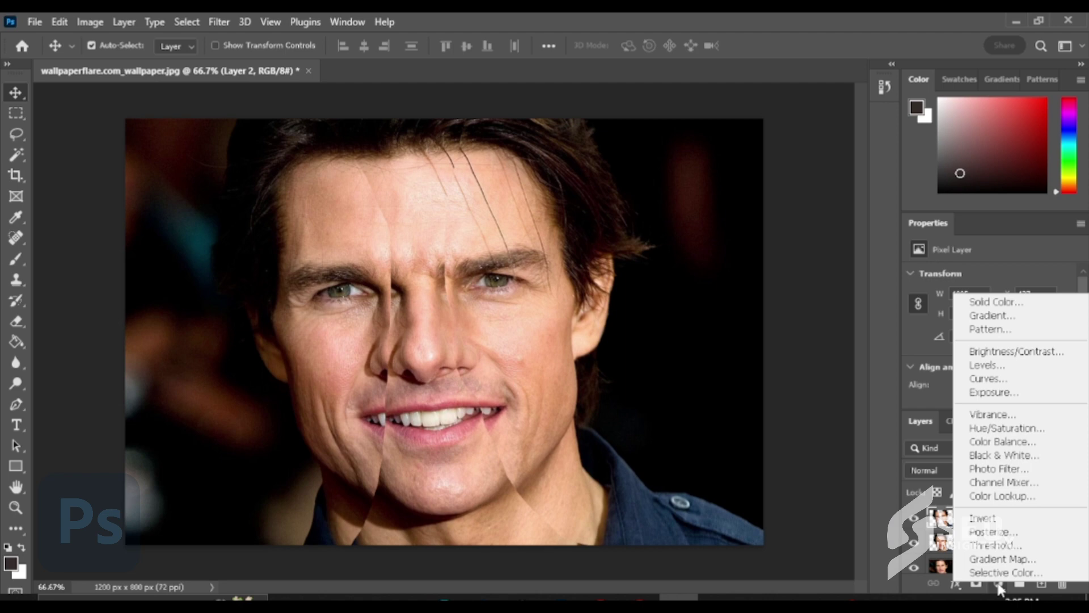
Step: Add a Black & White adjustment clipped to the merged face layer, with Reds -22, Yellows 109 and Greens 33
left_click(1001, 454)
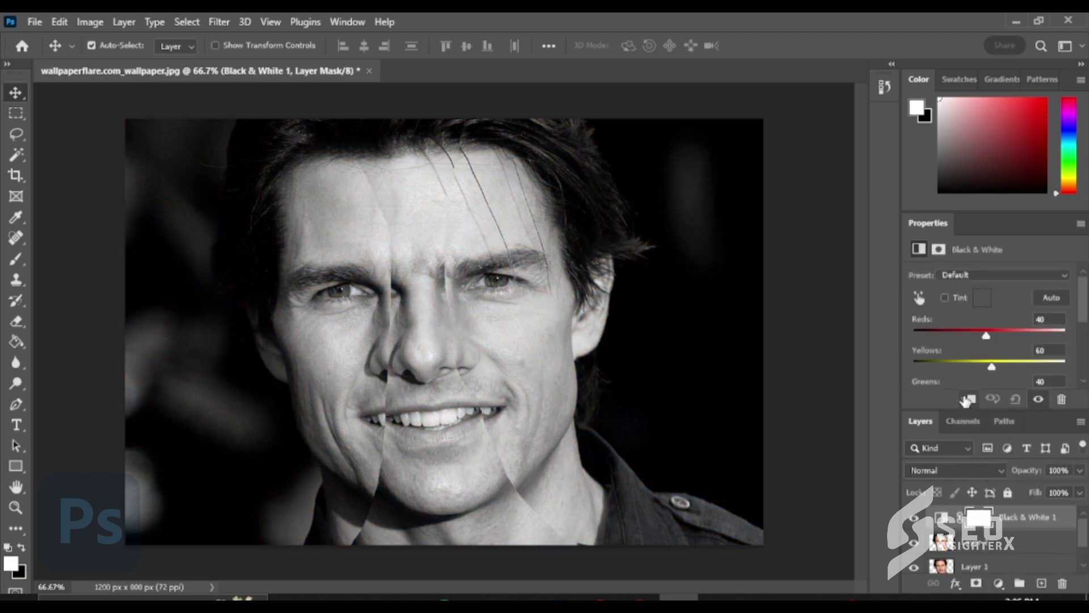
left_click(967, 399)
left_click_drag(997, 335, 968, 336)
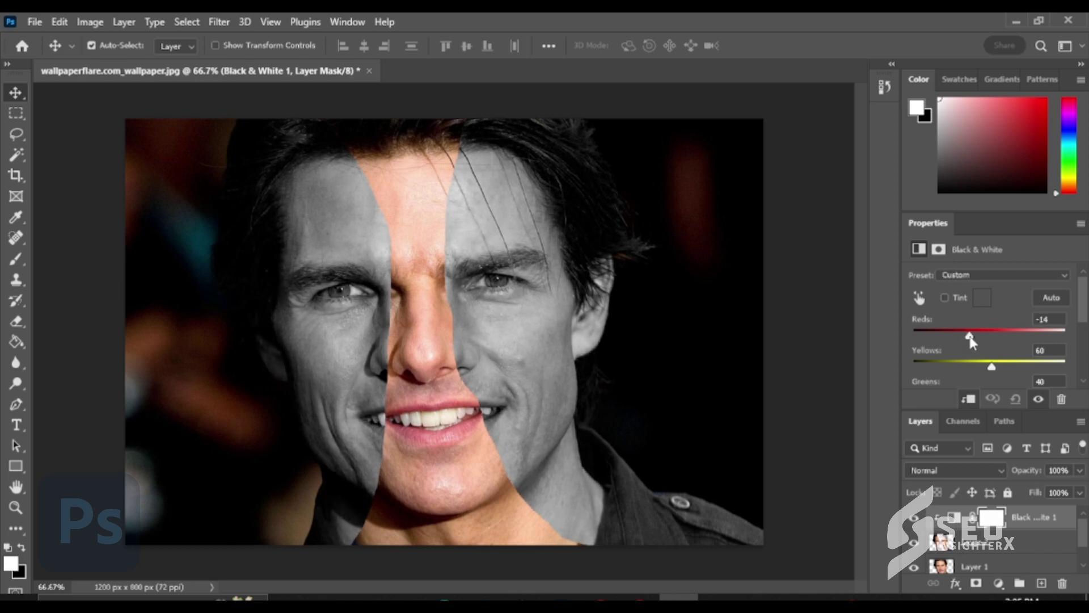
scroll(977, 365, "down", 1)
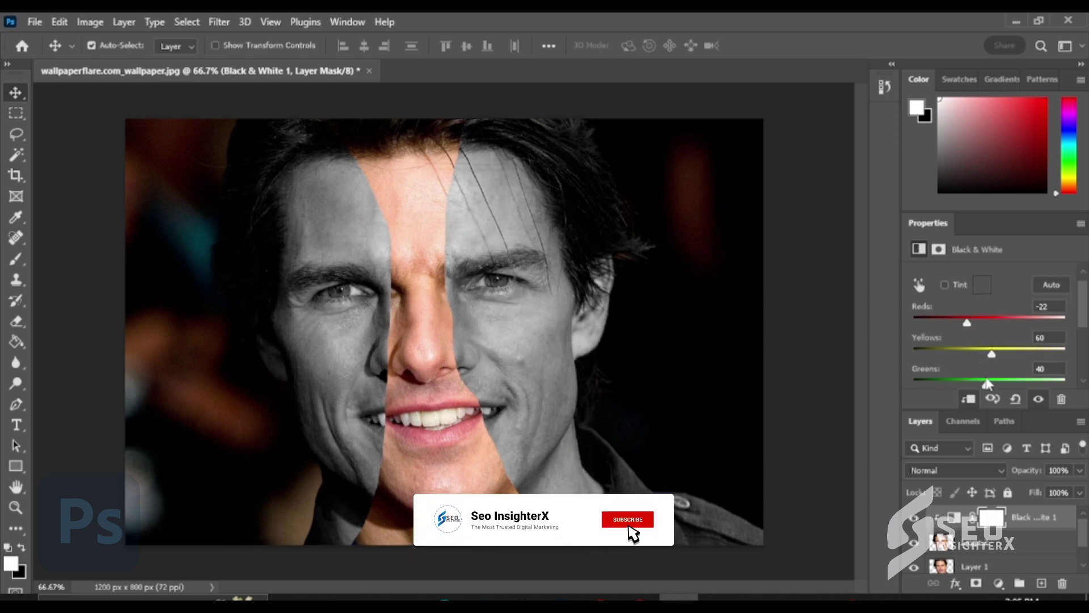
left_click_drag(987, 380, 1008, 355)
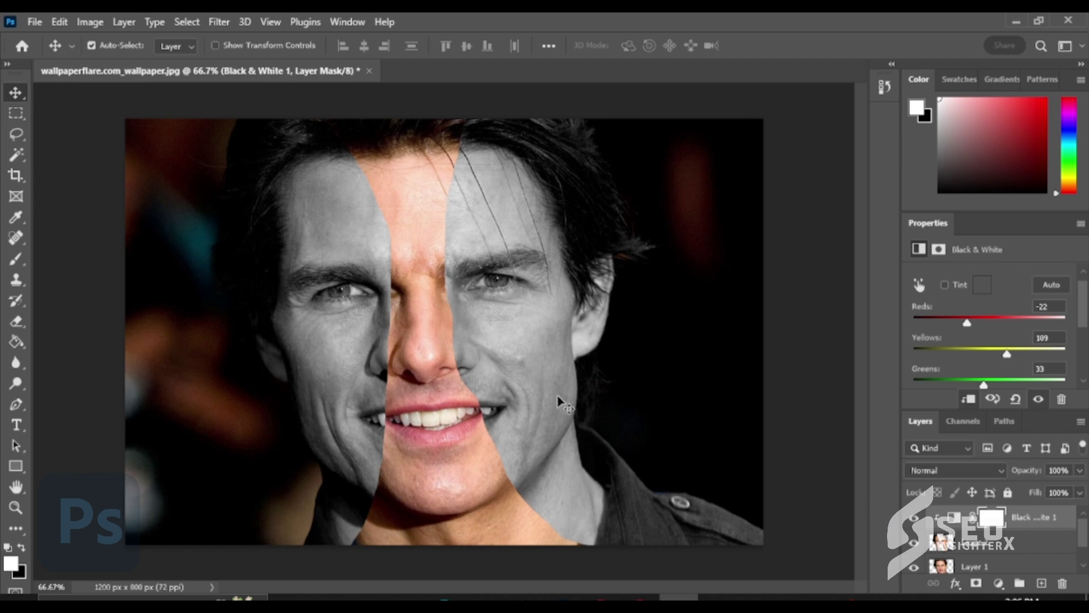
Step: Select the Black & White 1 adjustment and Layer 2 and merge them into one layer
left_click(468, 454)
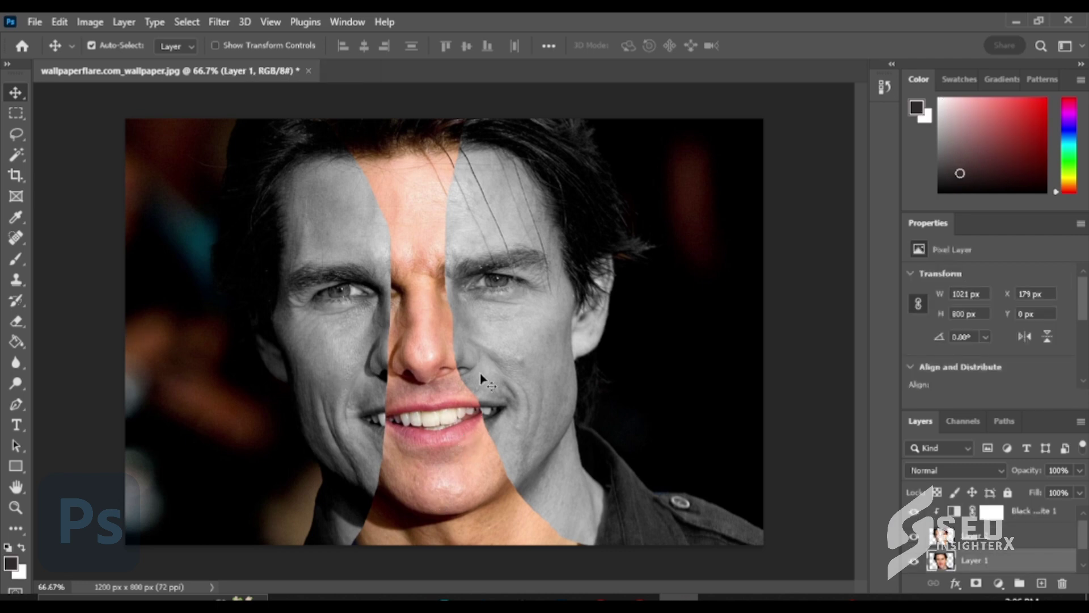
left_click(494, 375)
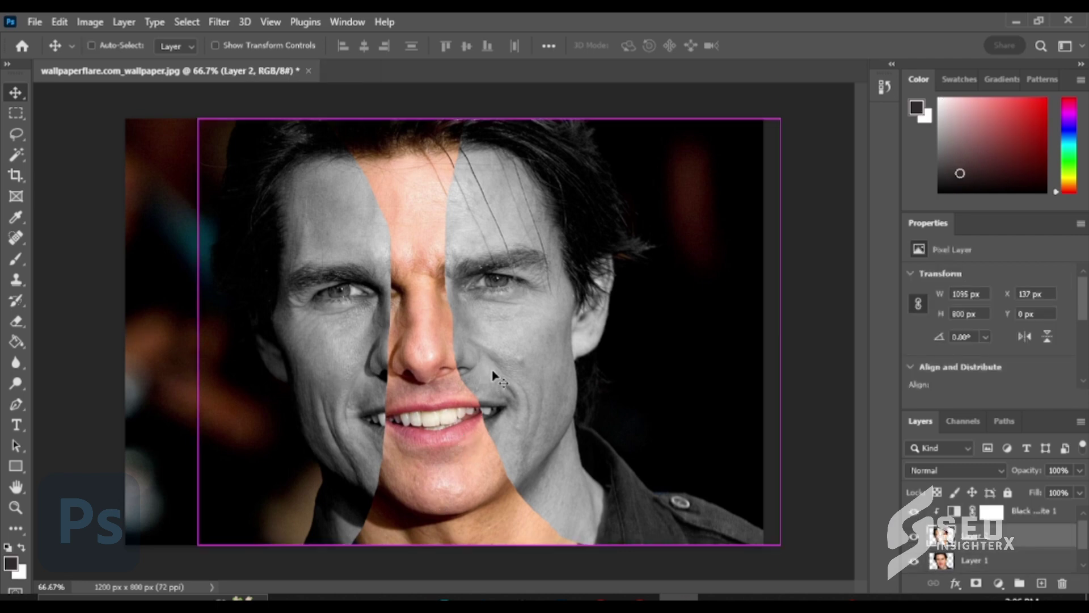
key("ctrl+y")
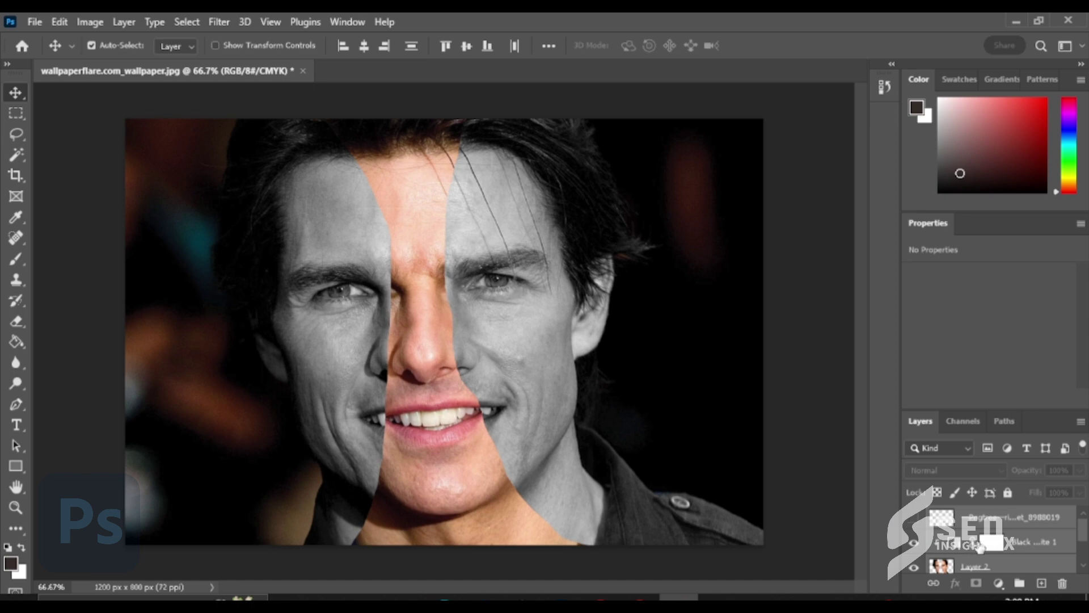
left_click(984, 549)
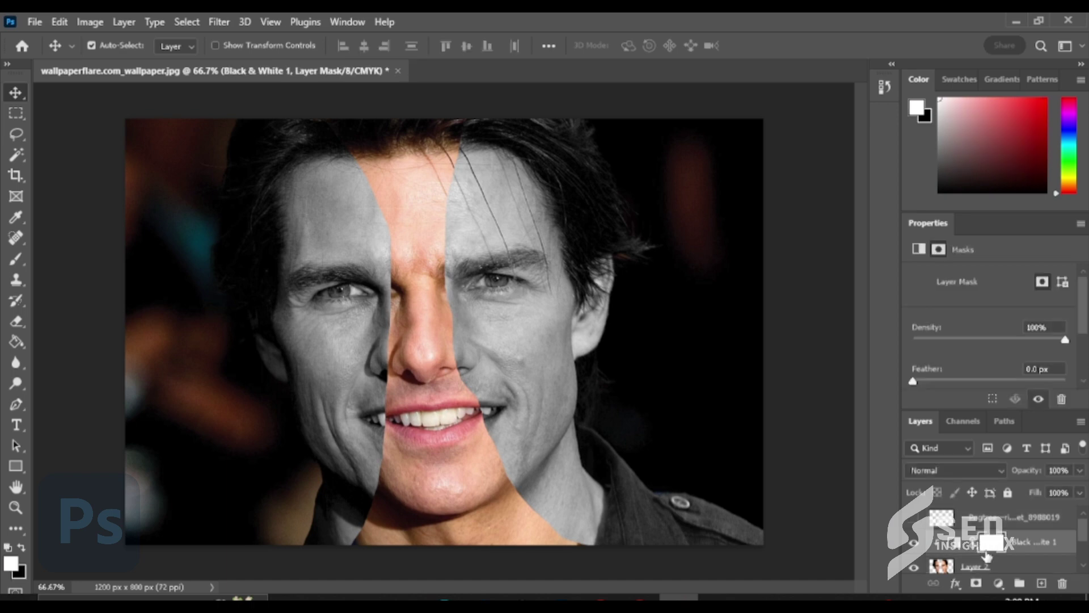
left_click(989, 569)
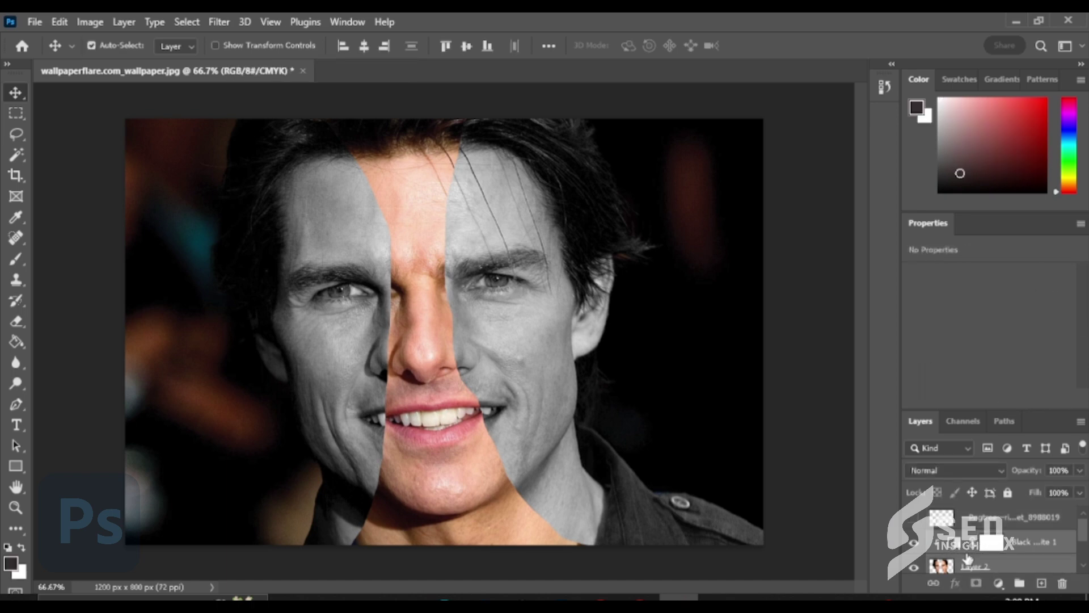
right_click(968, 560)
left_click(830, 506)
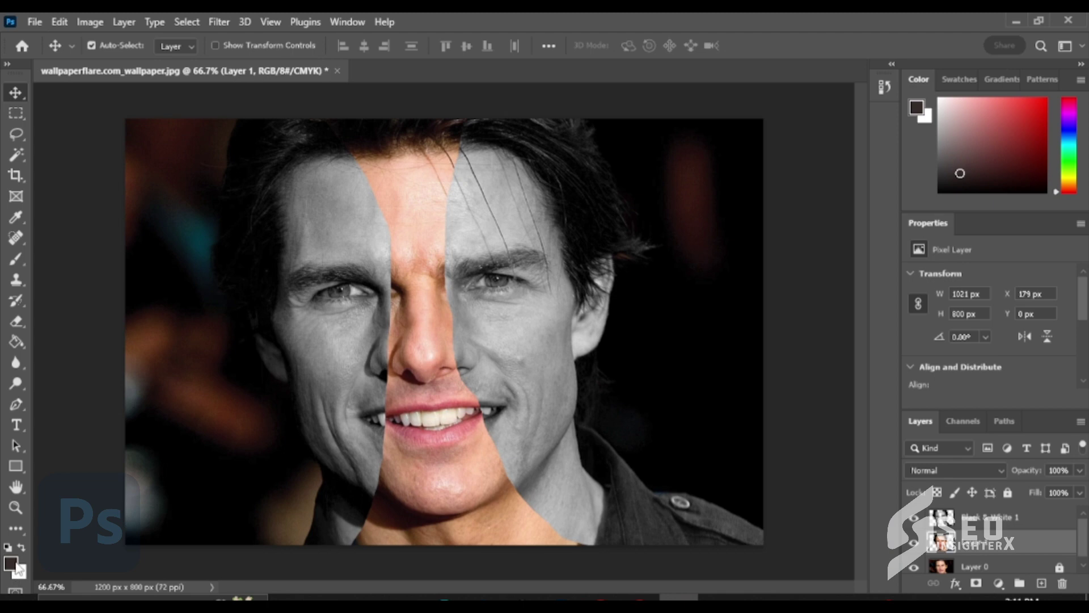
Step: Set the foreground colour to black, hex 000000
left_click(17, 566)
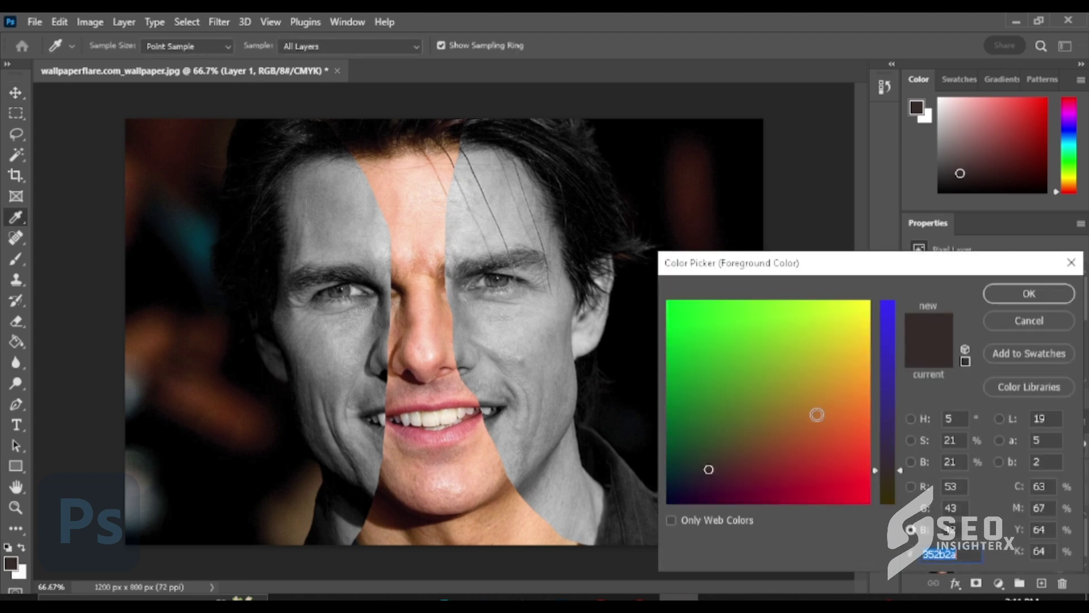
type("000000")
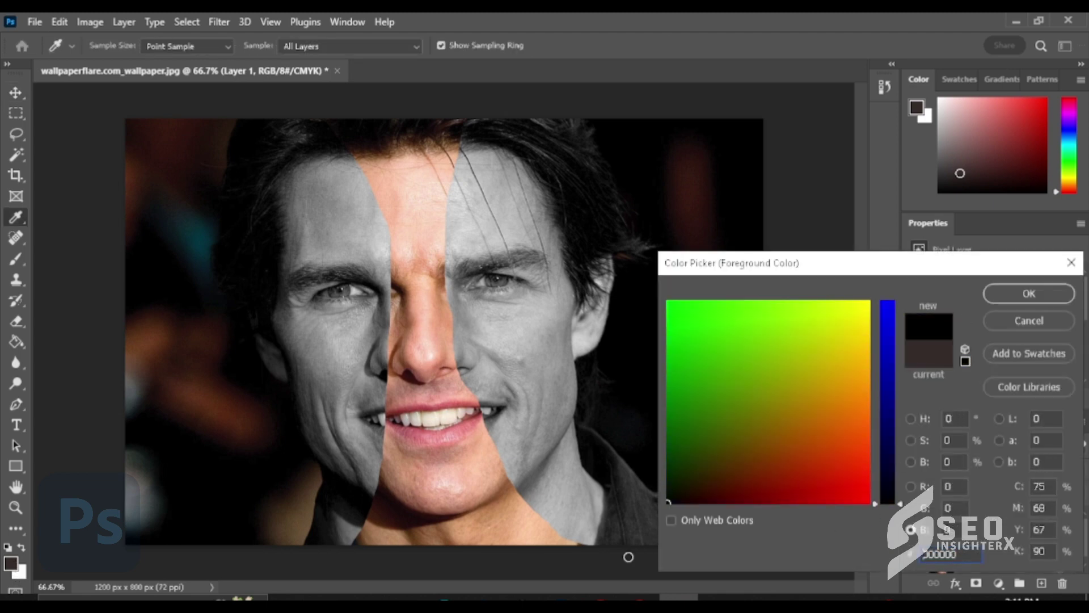
left_click(994, 300)
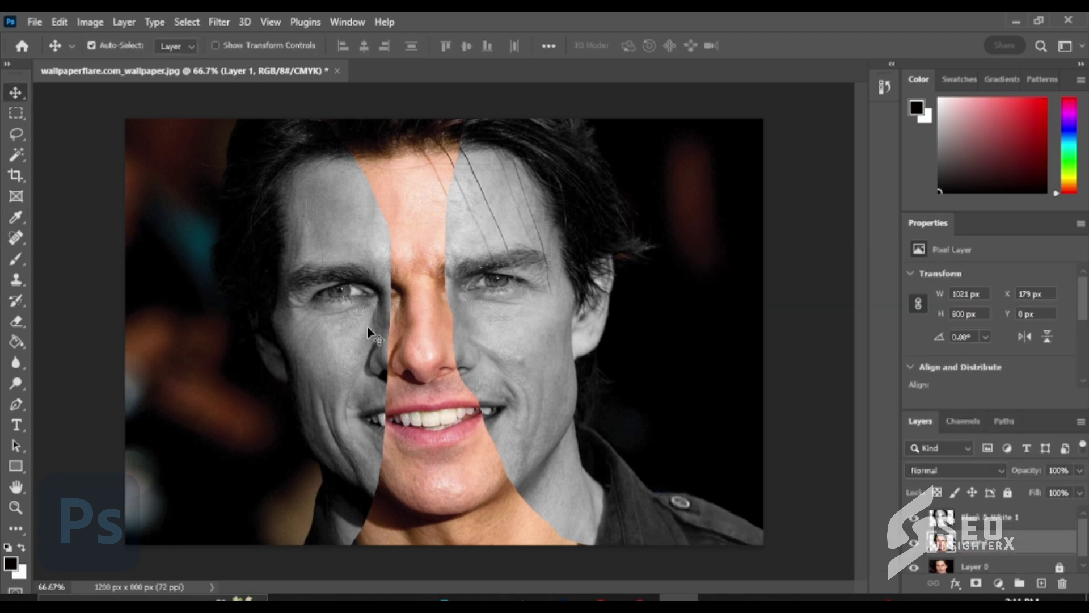
Step: Set up a soft round Brush at 103 px with 0% hardness and add an empty layer directly above Layer 1
left_click(16, 260)
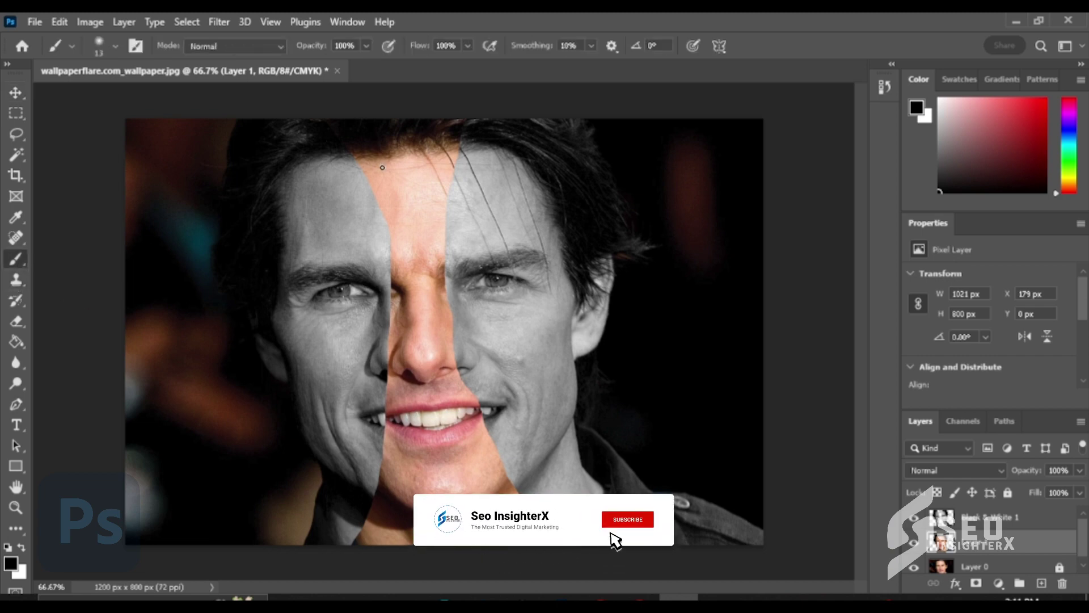
right_click(538, 209)
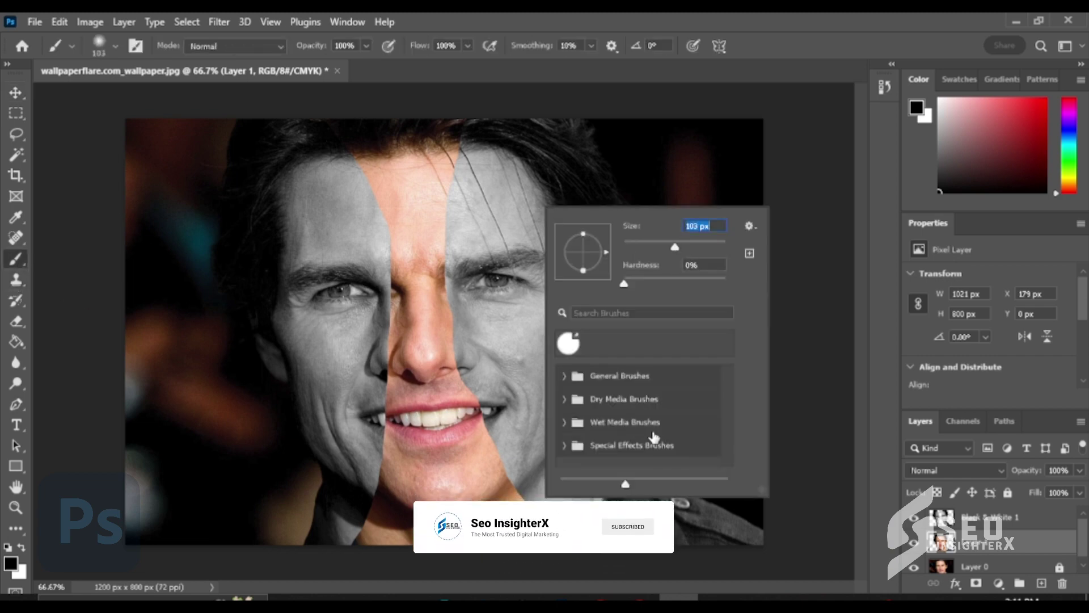
left_click(116, 46)
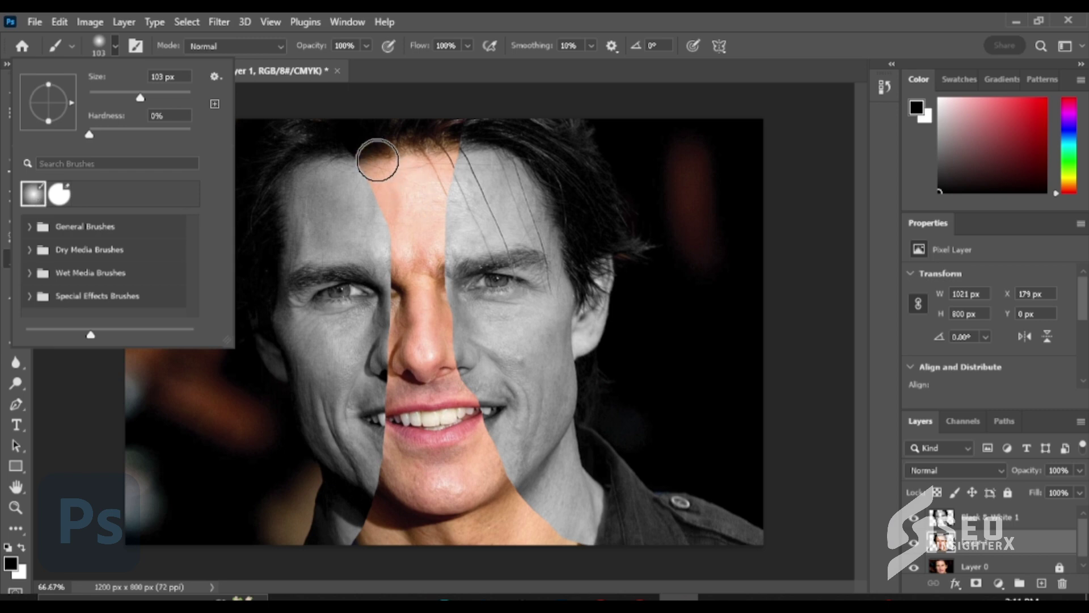
left_click(1041, 583)
left_click(1042, 583)
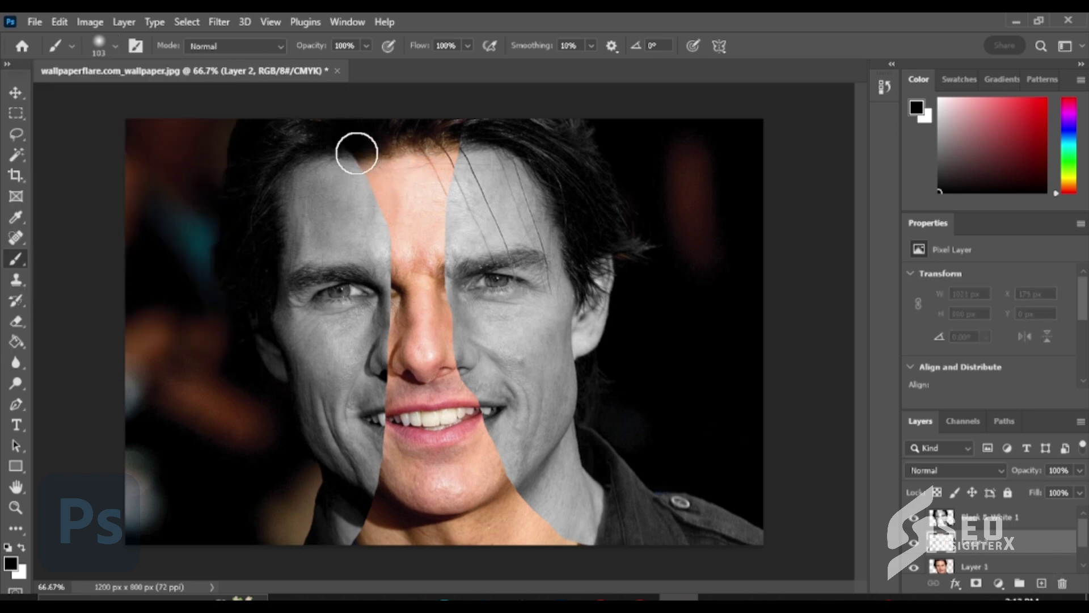
Step: Paint soft black shadows along both cut edges of the coloured central face strip, and toggle the shadow layer's visibility to compare
mouse_move(340, 144)
left_mouse_down()
mouse_move(379, 234)
mouse_move(383, 349)
mouse_move(385, 324)
mouse_move(353, 553)
left_mouse_up()
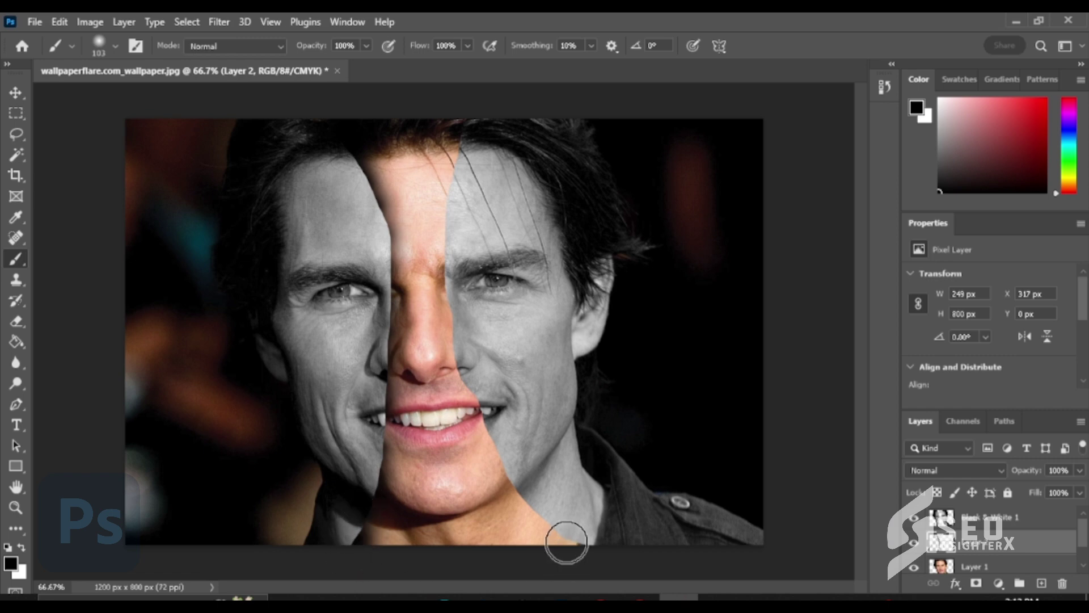
mouse_move(577, 535)
left_mouse_down()
mouse_move(523, 484)
mouse_move(482, 408)
mouse_move(450, 214)
mouse_move(462, 151)
left_mouse_up()
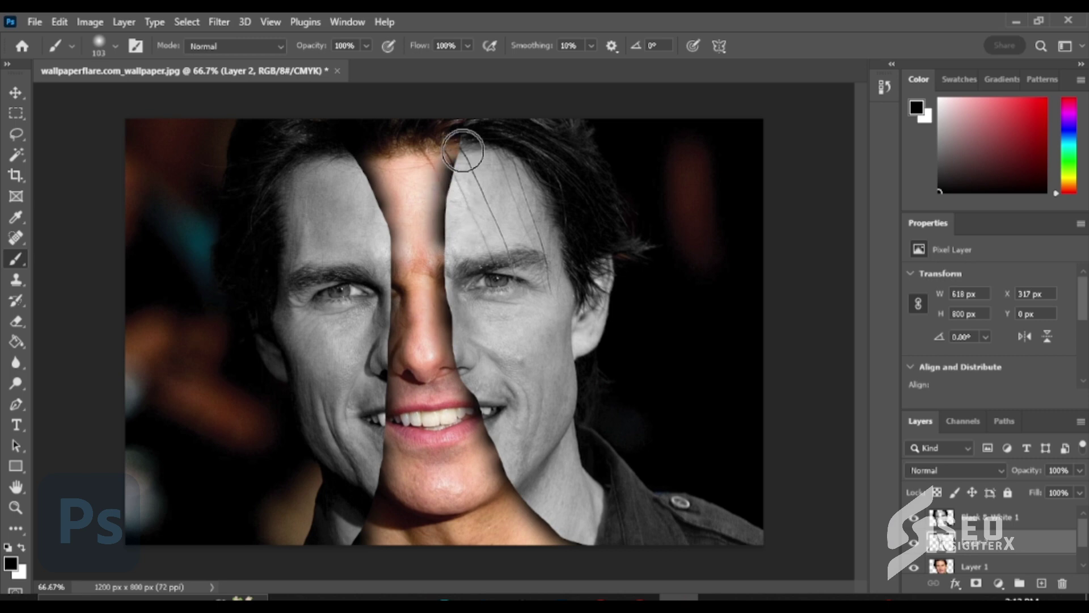
key("ctrl+z")
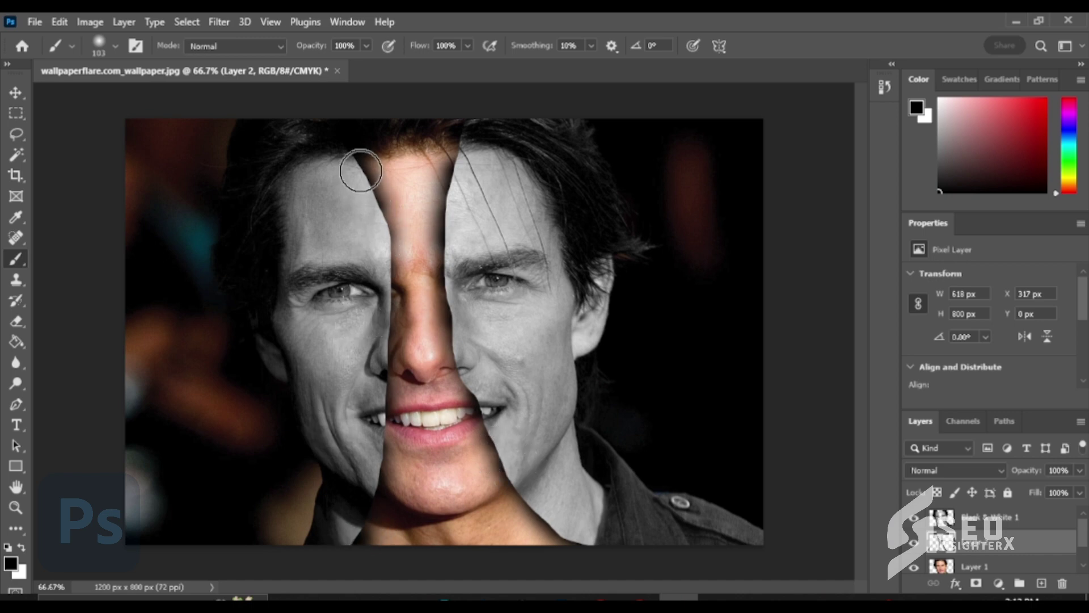
left_click(15, 92)
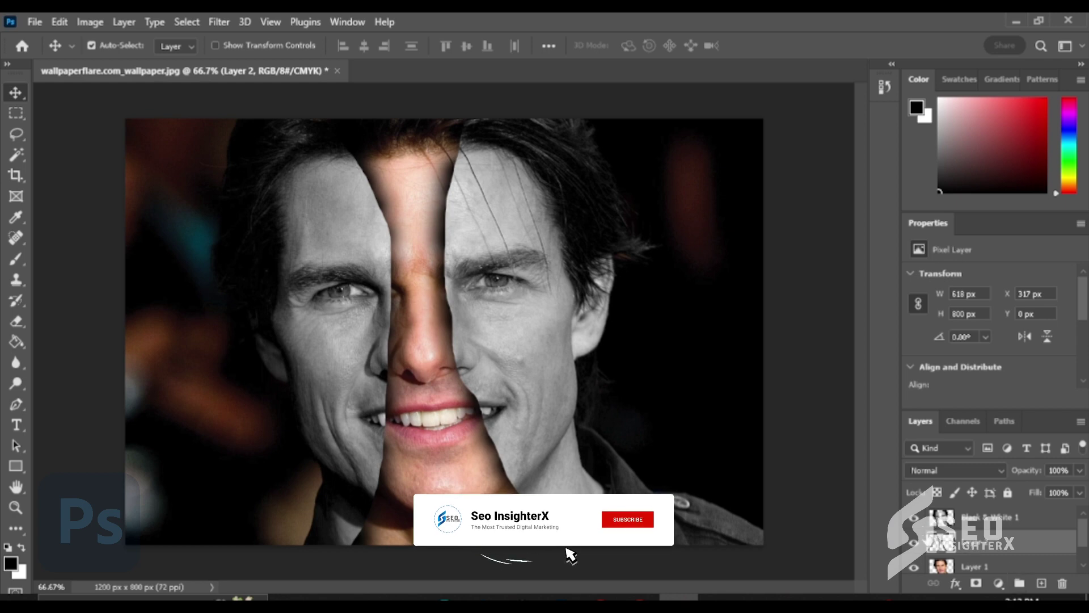
left_click(913, 544)
left_click(913, 544)
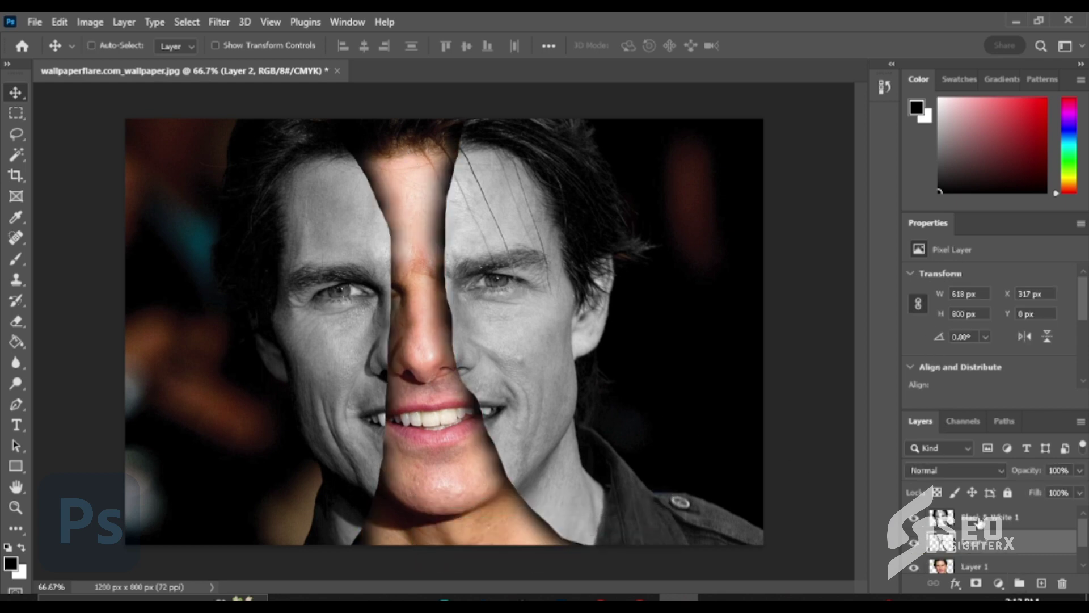
Step: Select all layers, unlock Layer 0 and merge everything into a single layer, checking the result by toggling its visibility
left_click(975, 567, "ctrl")
scroll(990, 567, "down", 1)
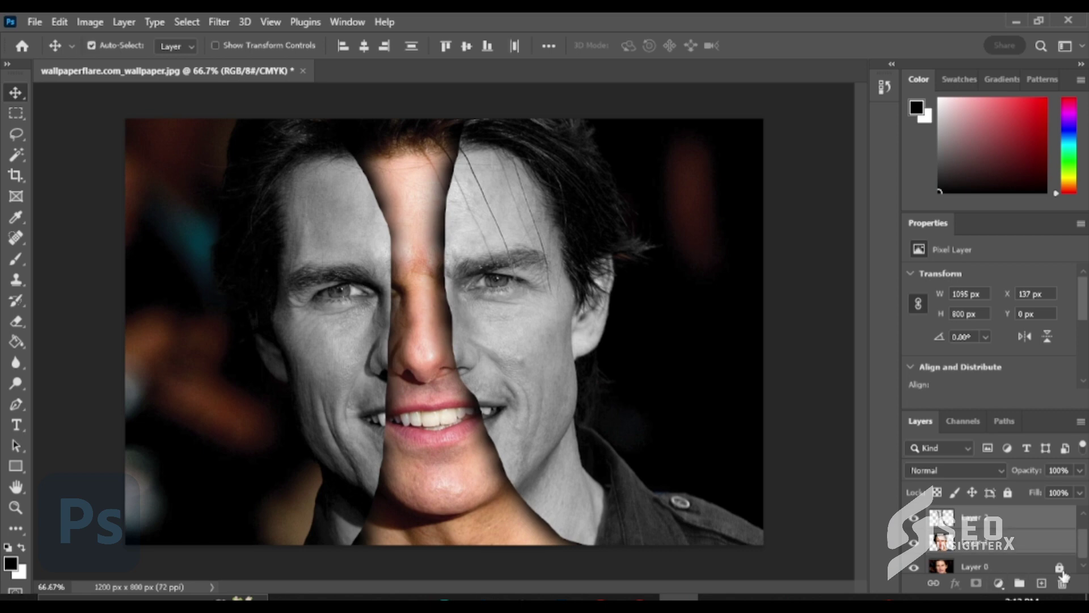
right_click(1009, 550)
left_click(861, 509)
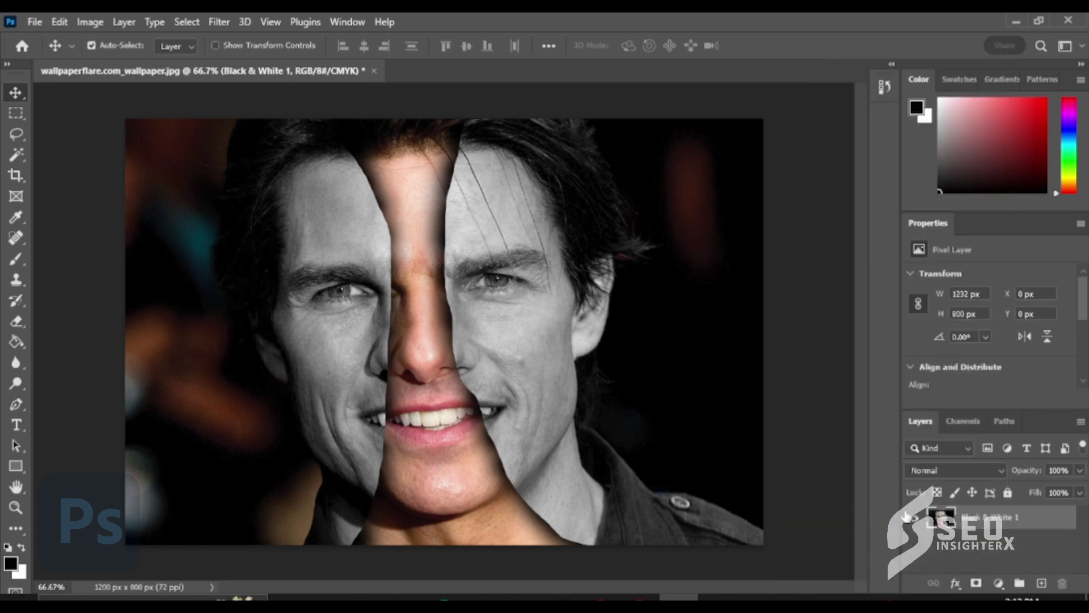
left_click(909, 515)
left_click(909, 515)
Step: Add a Gradient Map adjustment using the violet-to-blue preset from the Purples group, and clip it to the merged layer
left_click(999, 583)
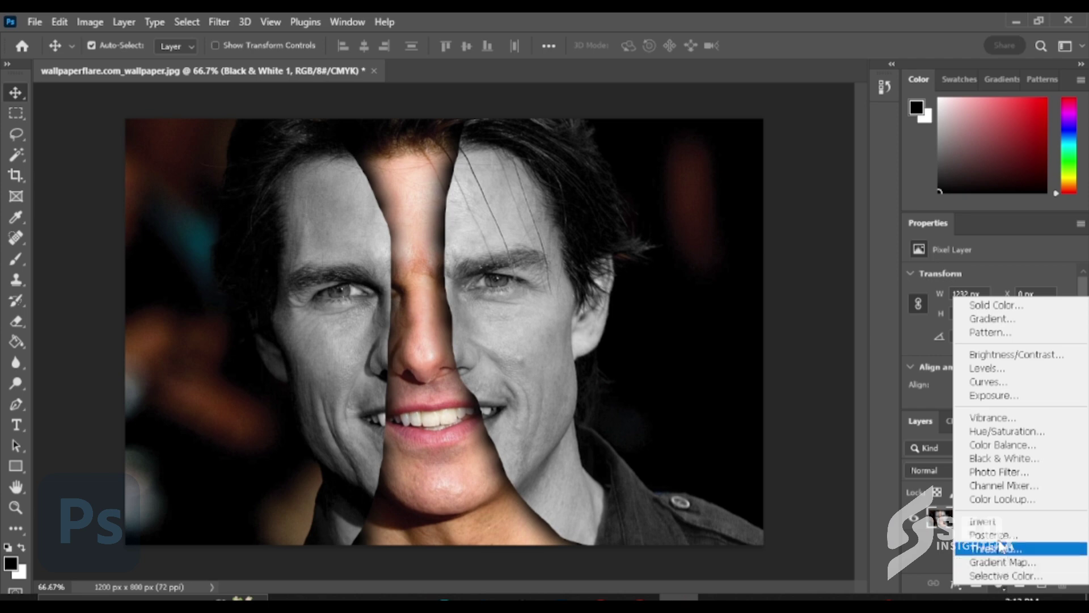
left_click(1002, 562)
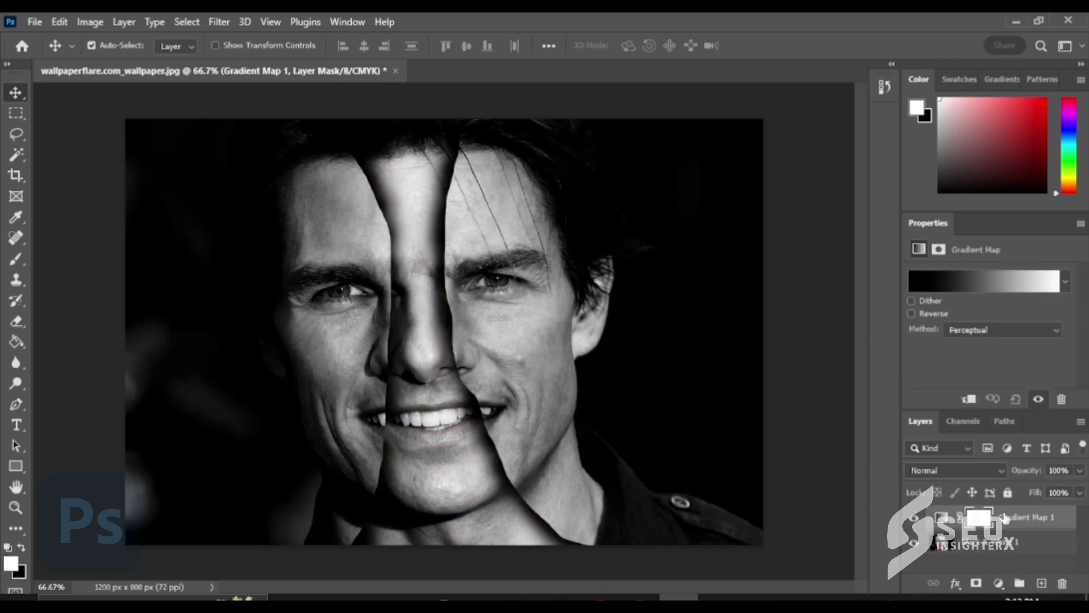
left_click(1065, 281)
left_click(899, 341)
scroll(938, 378, "down", 2)
left_click(944, 365)
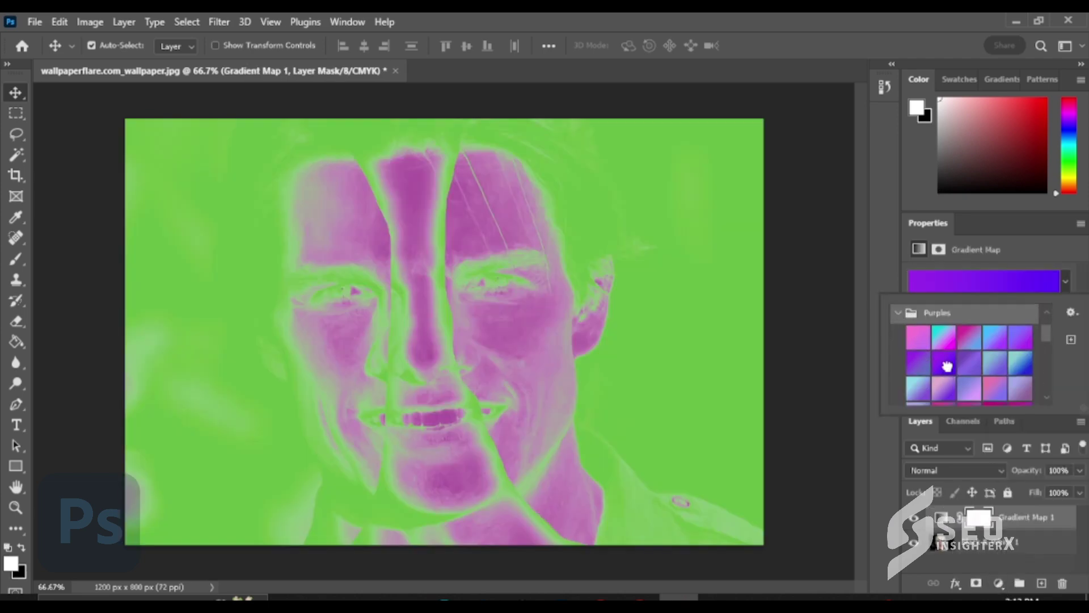
right_click(975, 522)
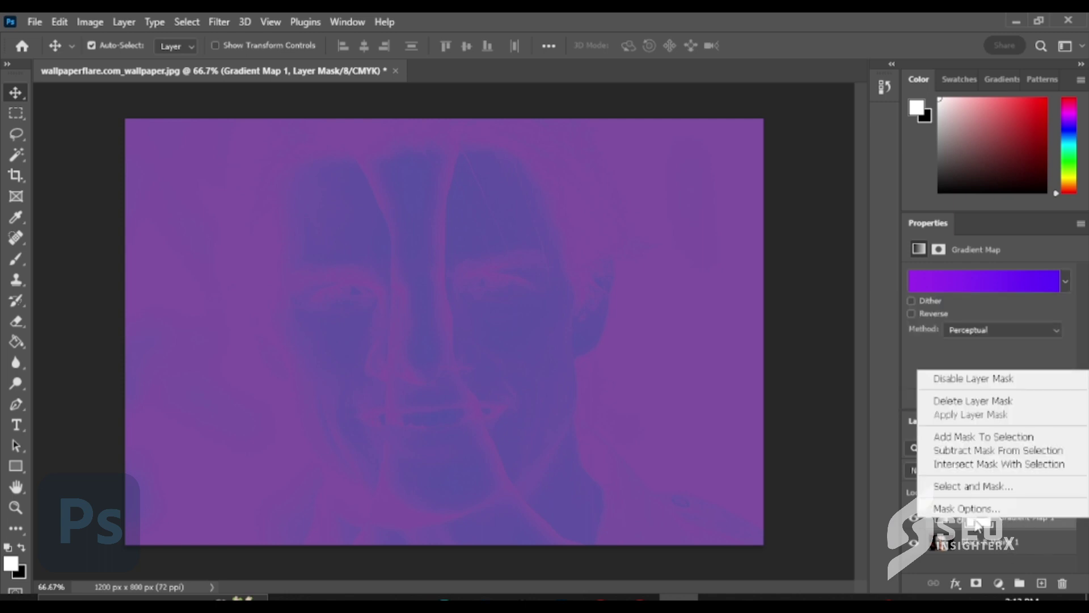
left_click(897, 358)
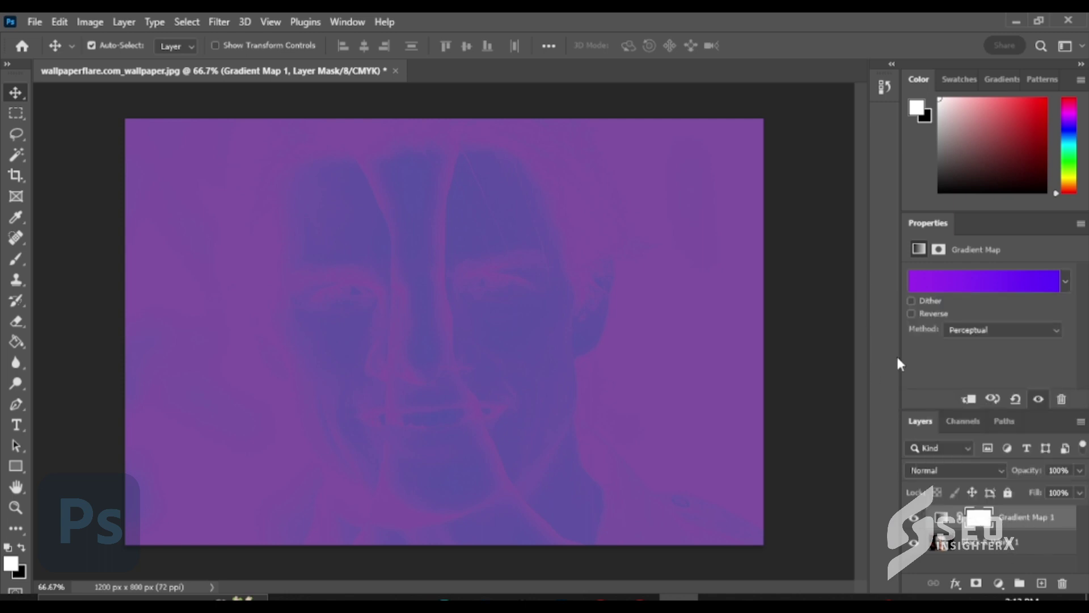
left_click(968, 400)
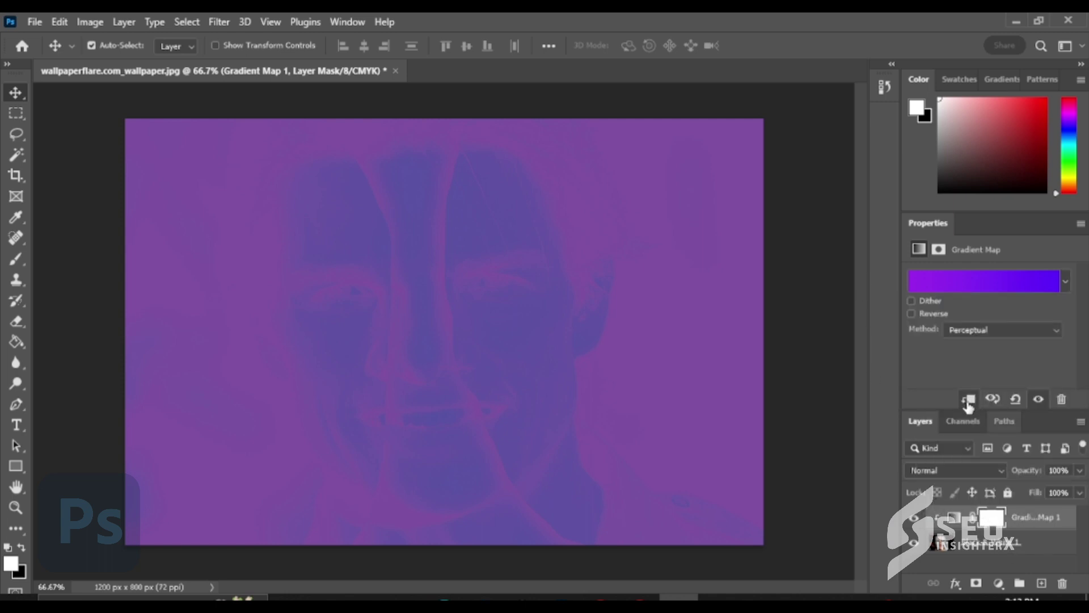
Step: Blend the Gradient Map layer in Hue mode at 67% opacity, with the R and G channels excluded
double_click(1071, 527)
left_click(789, 107)
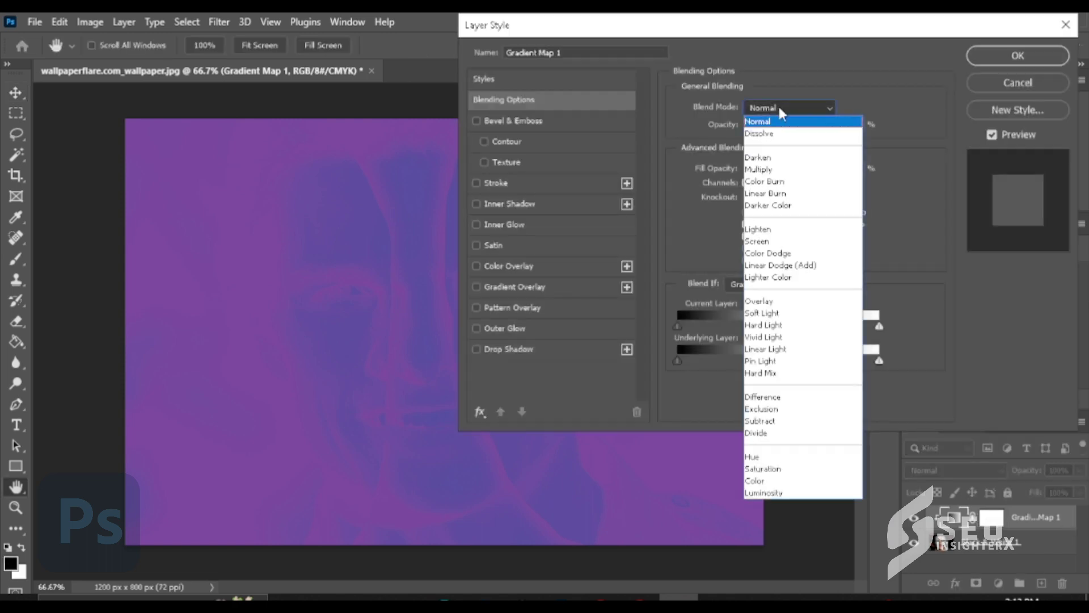
left_click(809, 457)
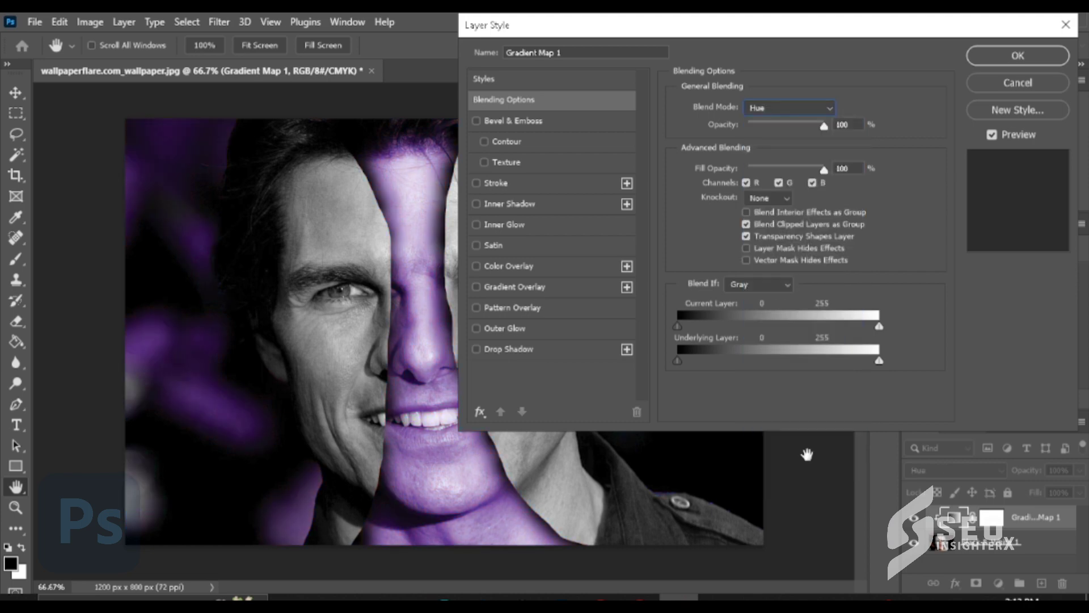
left_click_drag(857, 31, 874, 25)
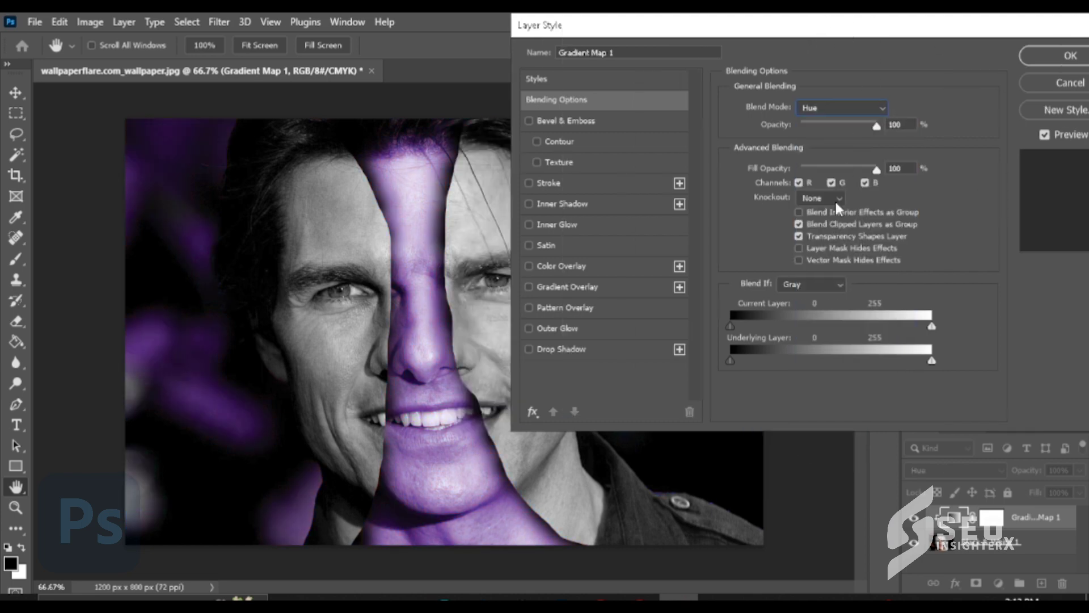
left_click(800, 183)
left_click(831, 182)
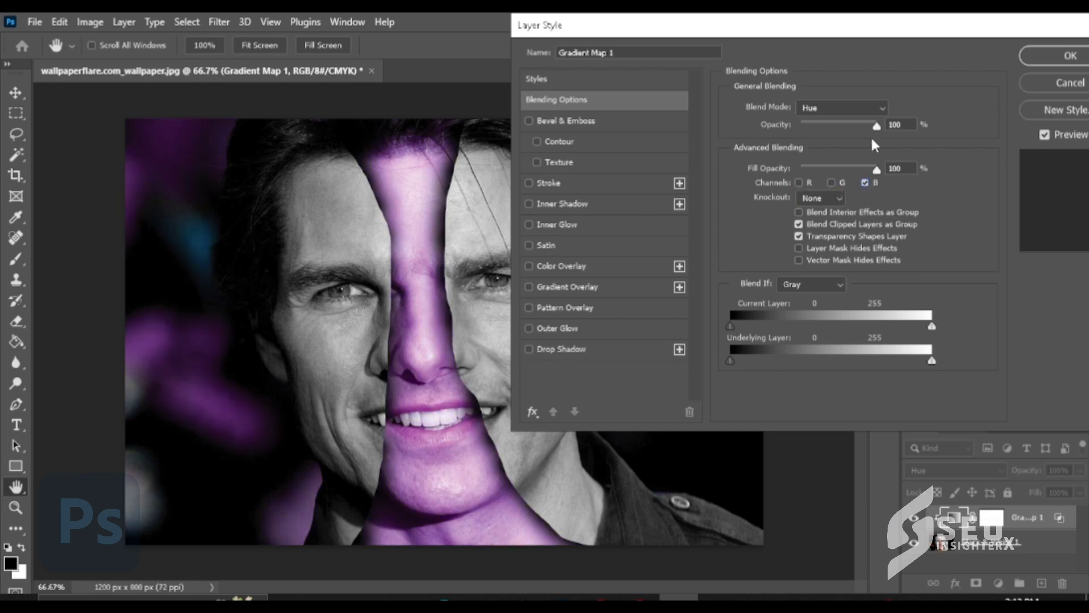
left_click_drag(871, 130, 852, 135)
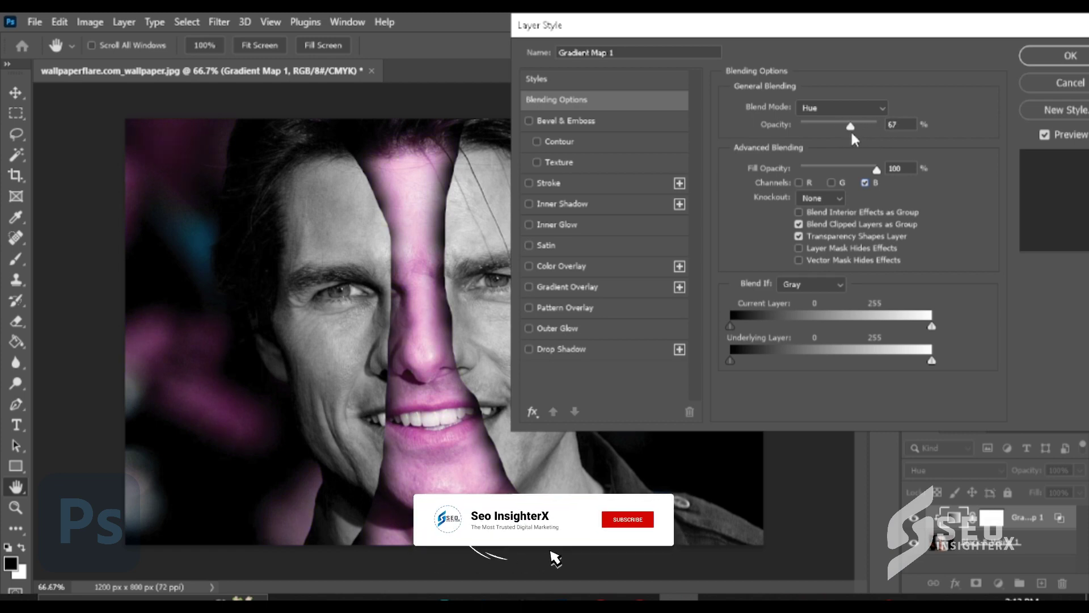
left_click(1060, 56)
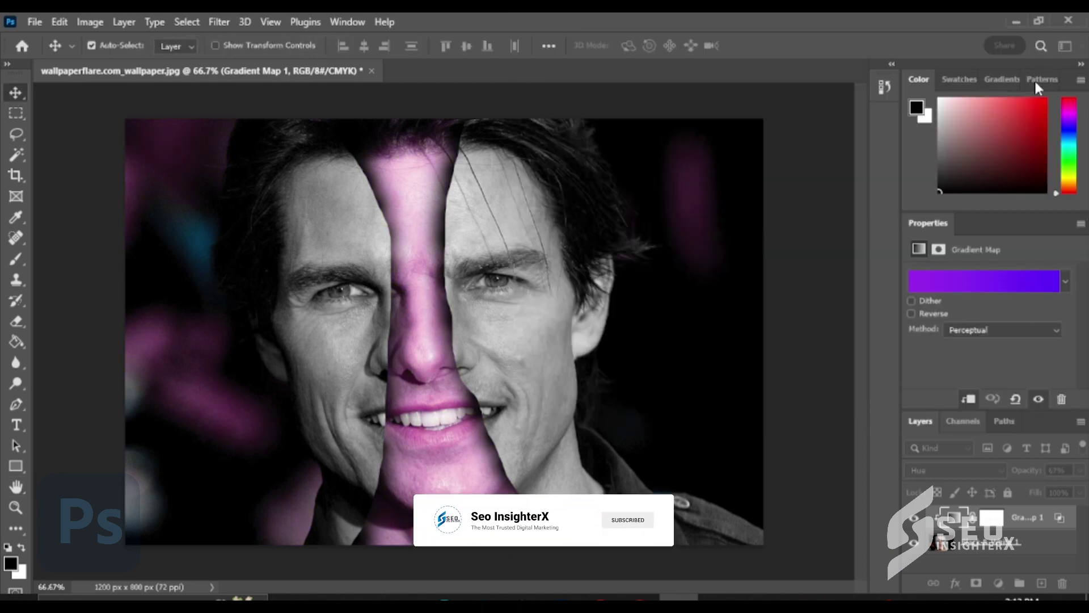
Step: Merge the Gradient Map adjustment with the portrait layer beneath it into a single layer
left_click(1057, 548, "ctrl")
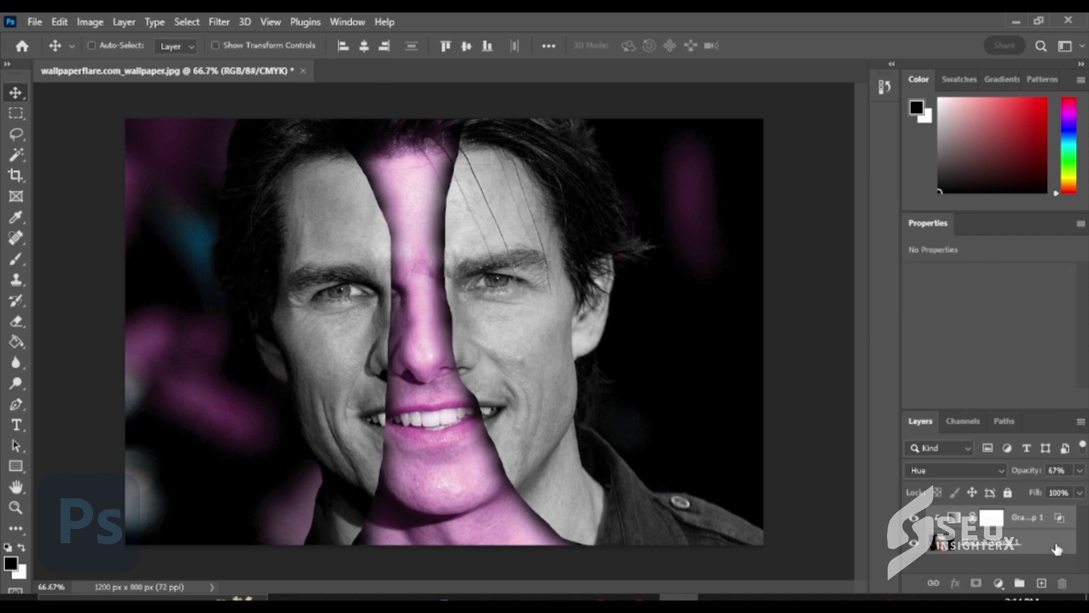
right_click(1057, 548)
left_click(910, 509)
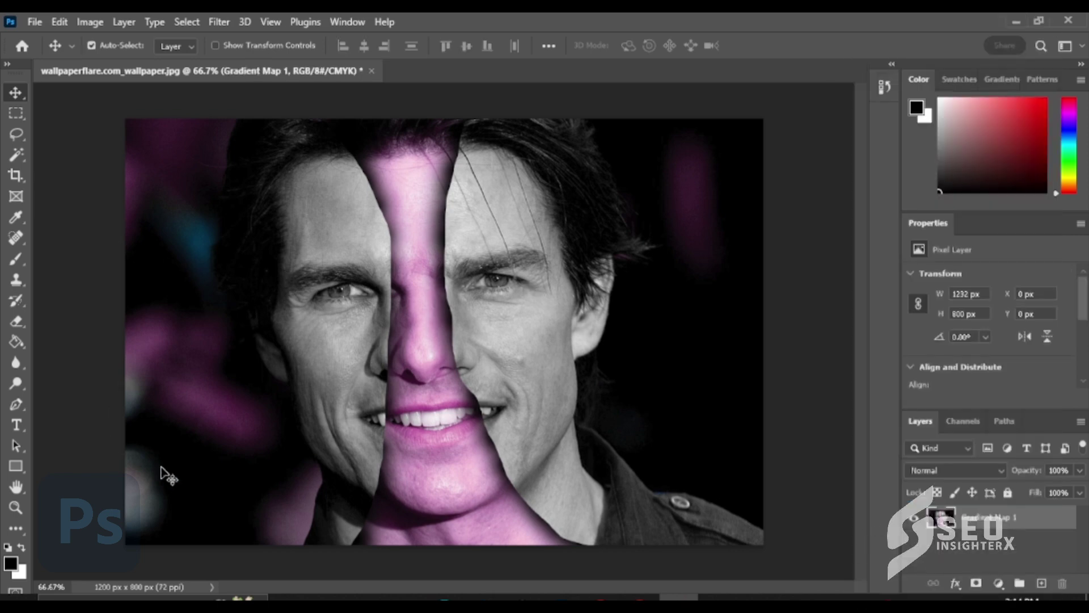
Step: Place the Newspaper Texture Backgrounds image, enlarged to cover the whole canvas, and set its blend mode to Multiply
left_click_drag(3, 262, 444, 307)
key("Return")
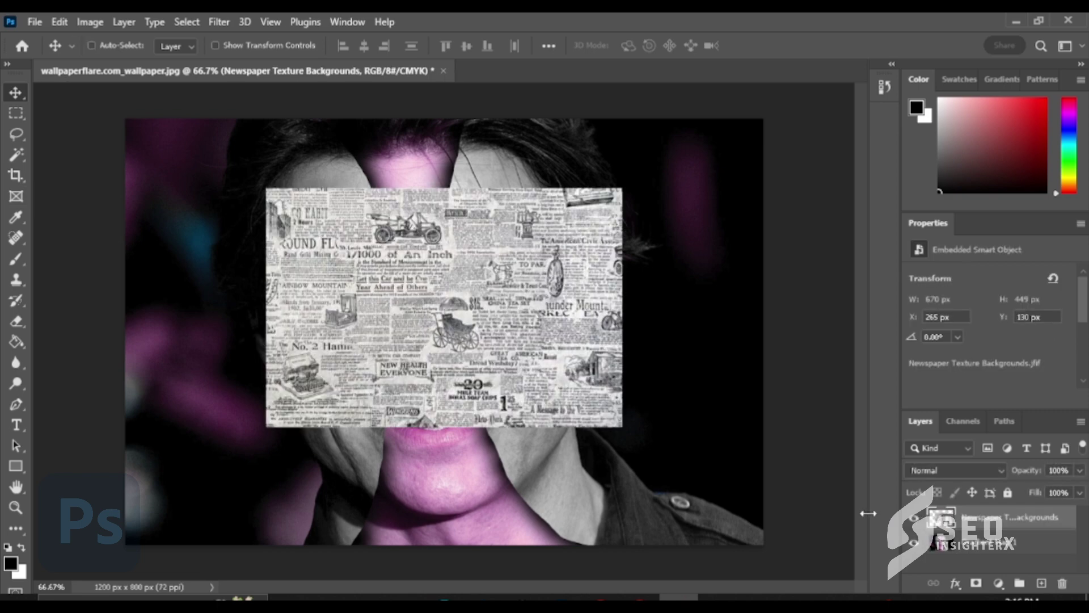
key("ctrl+t")
left_click_drag(442, 354, 300, 283)
left_click_drag(474, 354, 753, 561)
key("Return")
left_click(941, 470)
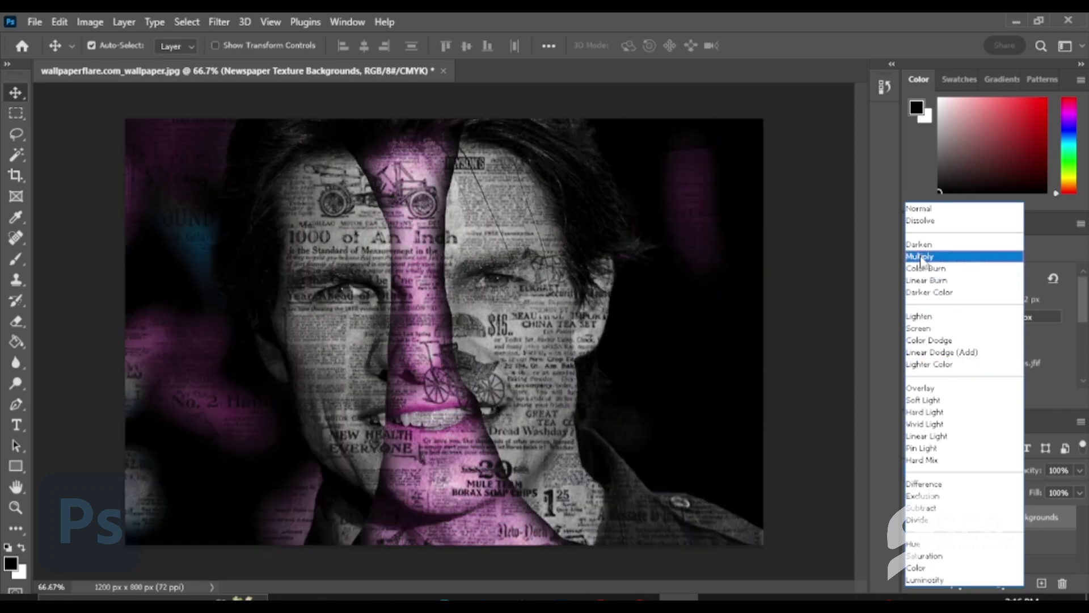
left_click(920, 256)
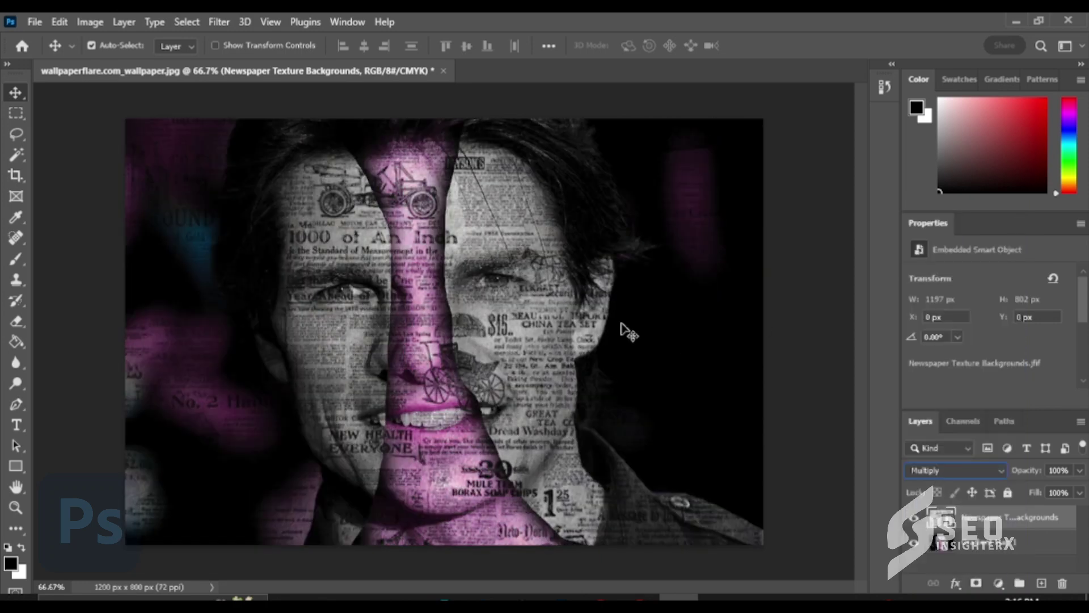
Step: Rasterize the newspaper texture and erase it from the pink central face strip with a 105 px Eraser
left_click(17, 320)
left_click(367, 300)
left_click(491, 245)
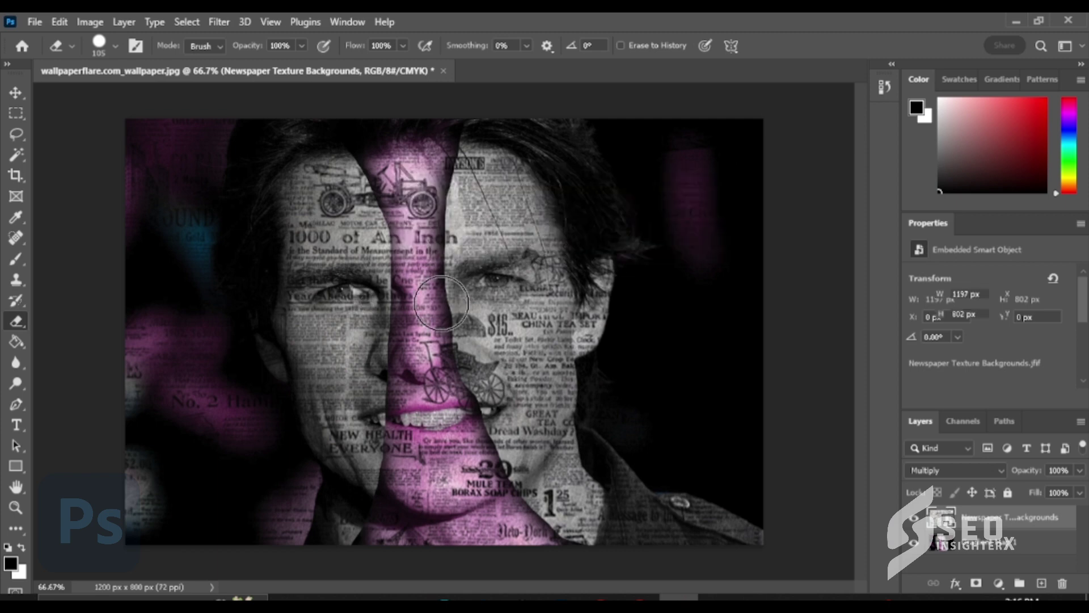
mouse_move(415, 411)
left_mouse_down()
mouse_move(407, 492)
mouse_move(375, 549)
left_mouse_up()
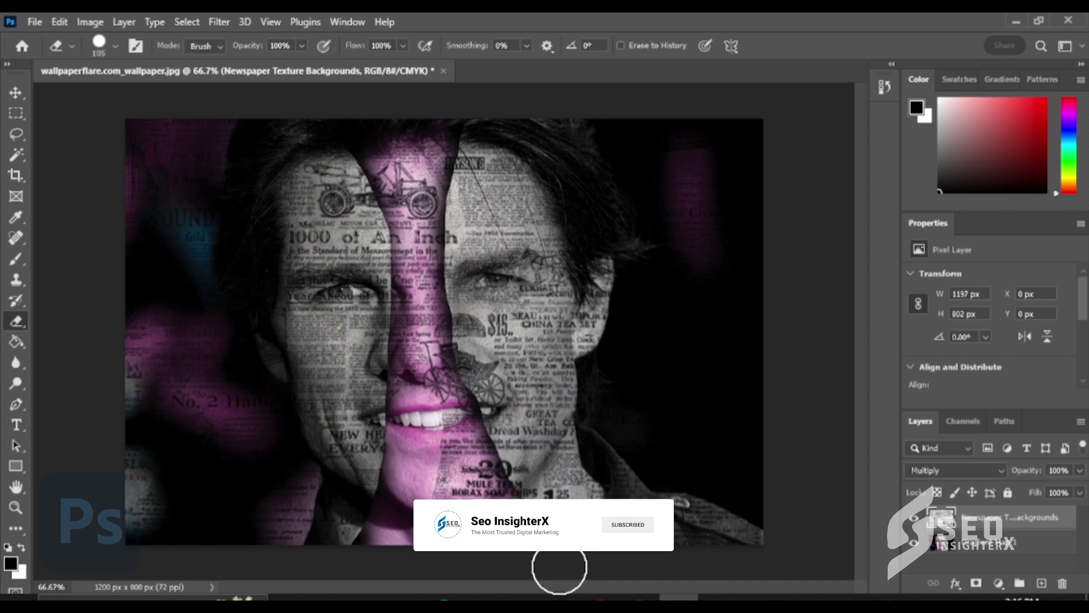
mouse_move(521, 537)
left_mouse_down()
mouse_move(469, 455)
mouse_move(442, 506)
mouse_move(415, 326)
mouse_move(414, 114)
mouse_move(431, 127)
mouse_move(434, 156)
mouse_move(423, 176)
mouse_move(431, 129)
mouse_move(409, 198)
mouse_move(372, 134)
left_mouse_up()
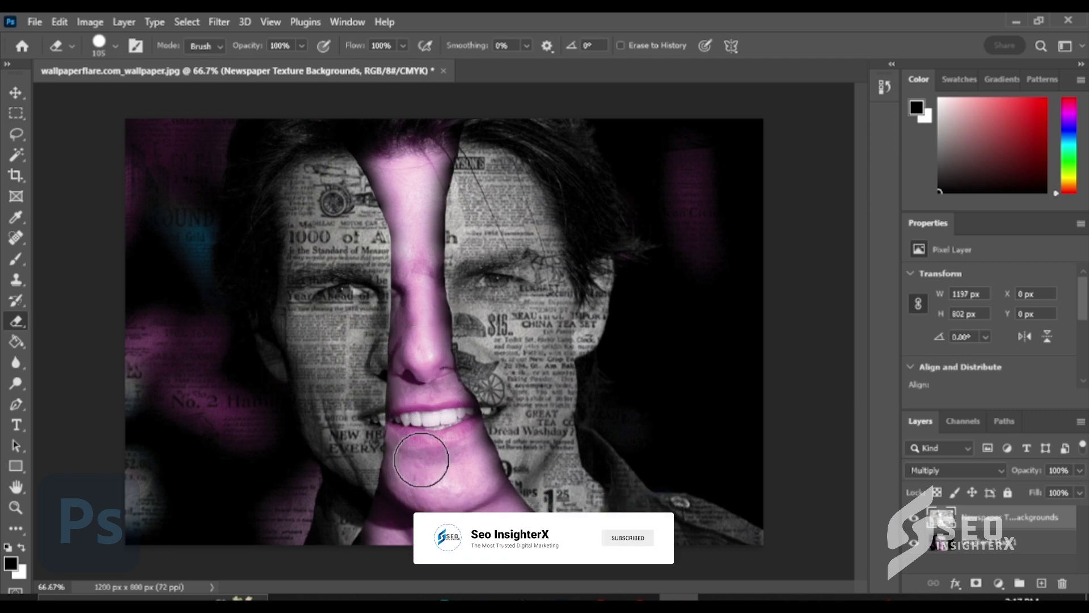
left_click(16, 93)
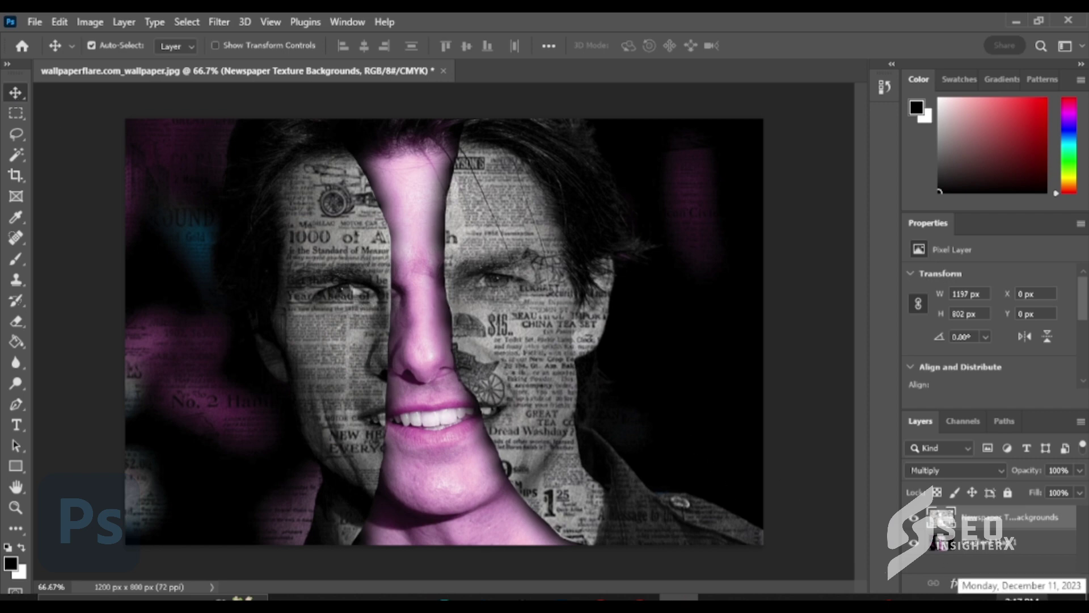
Step: Merge the newspaper texture with the portrait layer and toggle the merged layer's visibility to check it
left_click(1005, 543, "shift")
right_click(1009, 543)
left_click(902, 507)
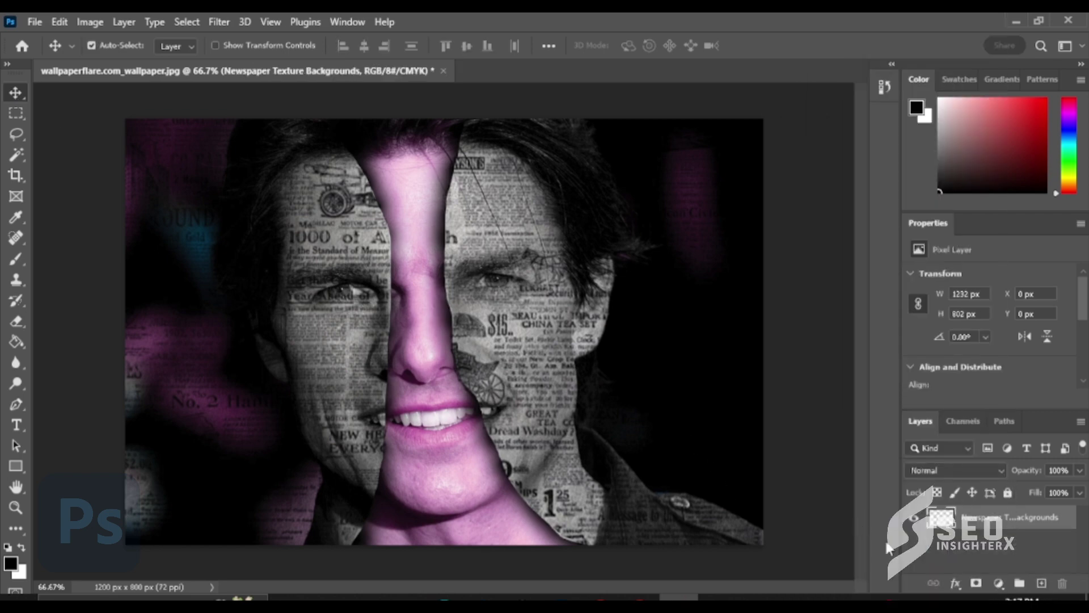
left_click(912, 518)
left_click(913, 517)
Step: Add a Color Lookup adjustment above the merged portrait, trying TensionGreen.3DL and settling on the Soft_Warming.look 3DLUT file
left_click(999, 584)
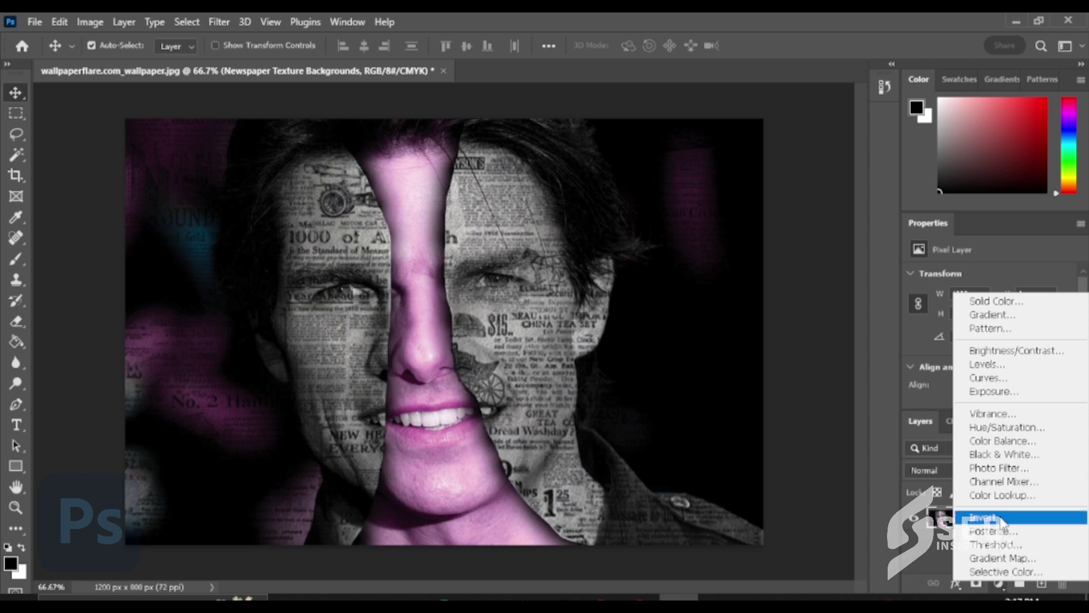
left_click(998, 494)
left_click(1004, 278)
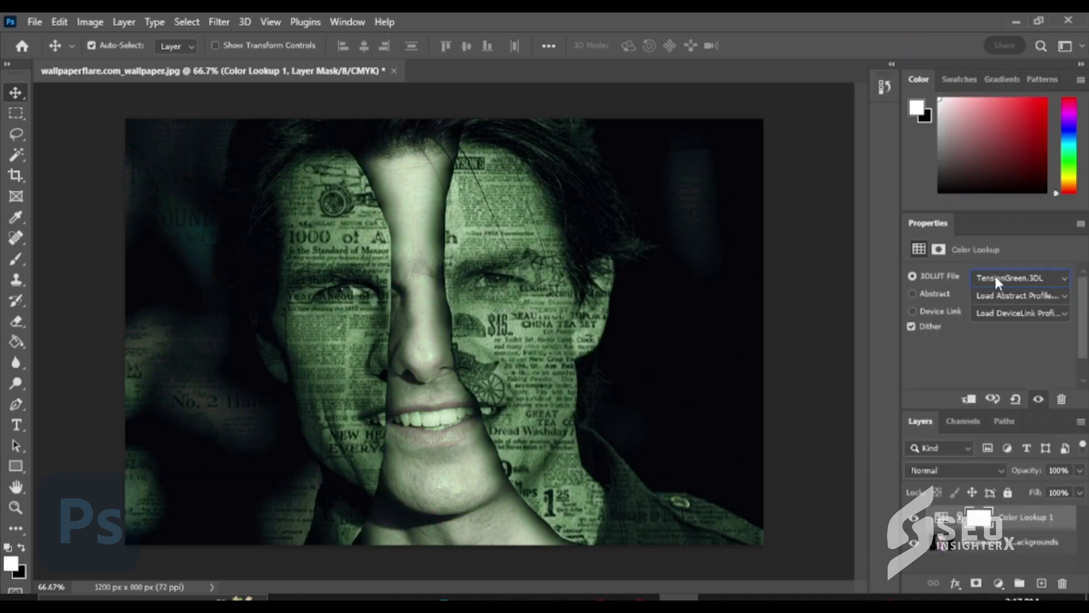
left_click(996, 276)
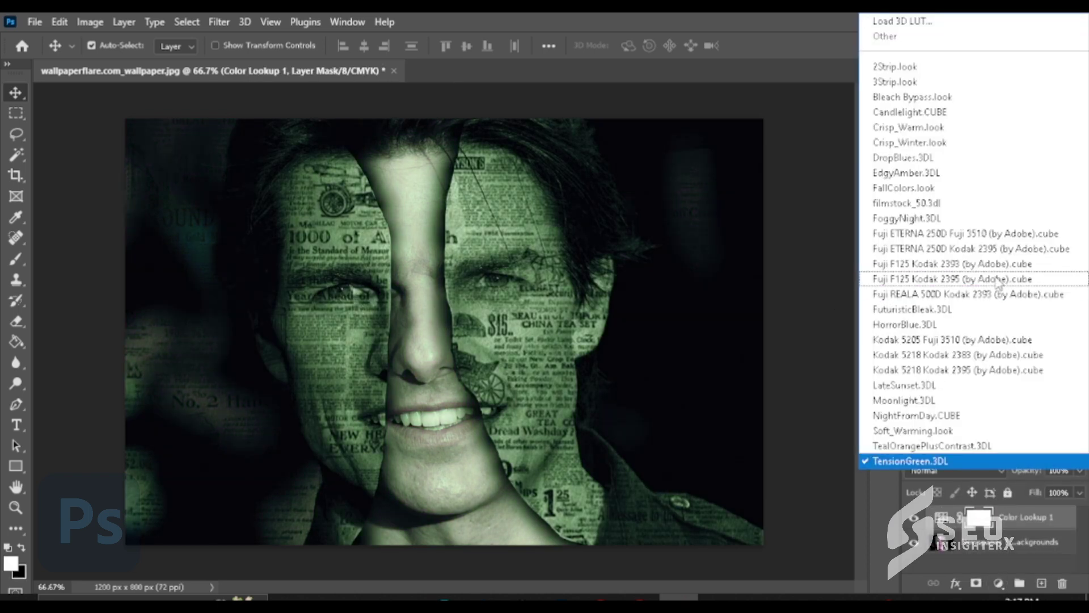
left_click(955, 430)
Step: Merge the Color Lookup adjustment with the newspaper-textured portrait layer
left_click(991, 546, "shift")
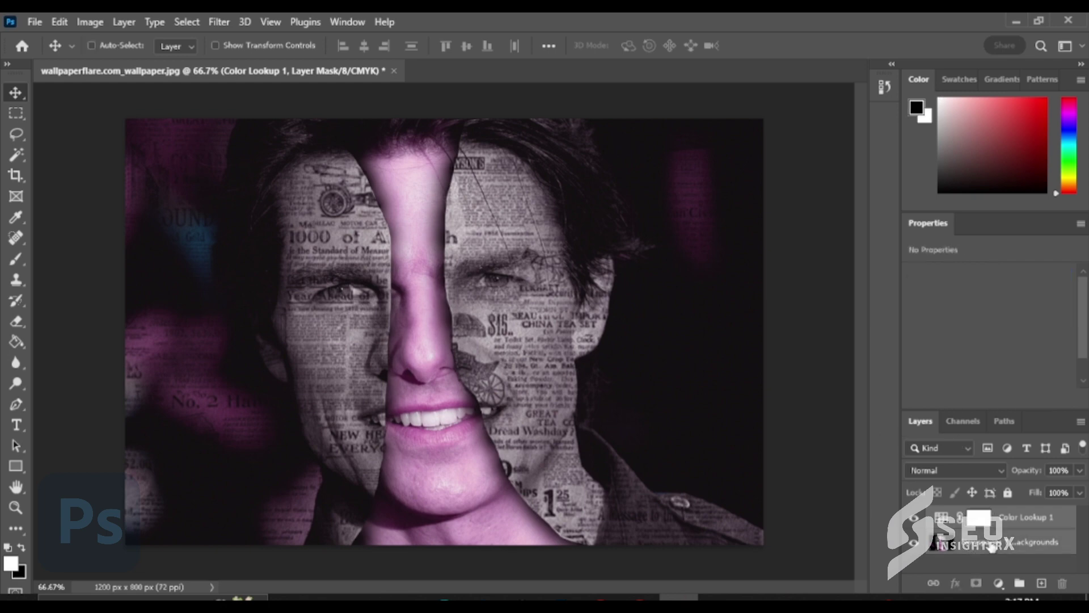
right_click(993, 544)
left_click(914, 506)
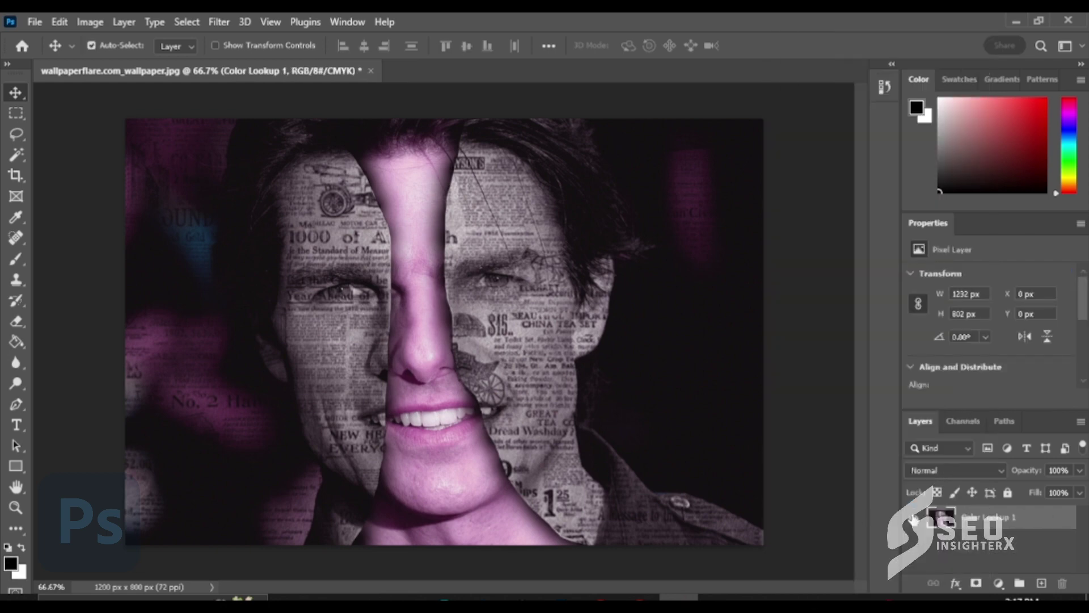
Step: Apply the Add Noise filter to the merged portrait with an amount of 13.93% and Uniform distribution
left_click(218, 22)
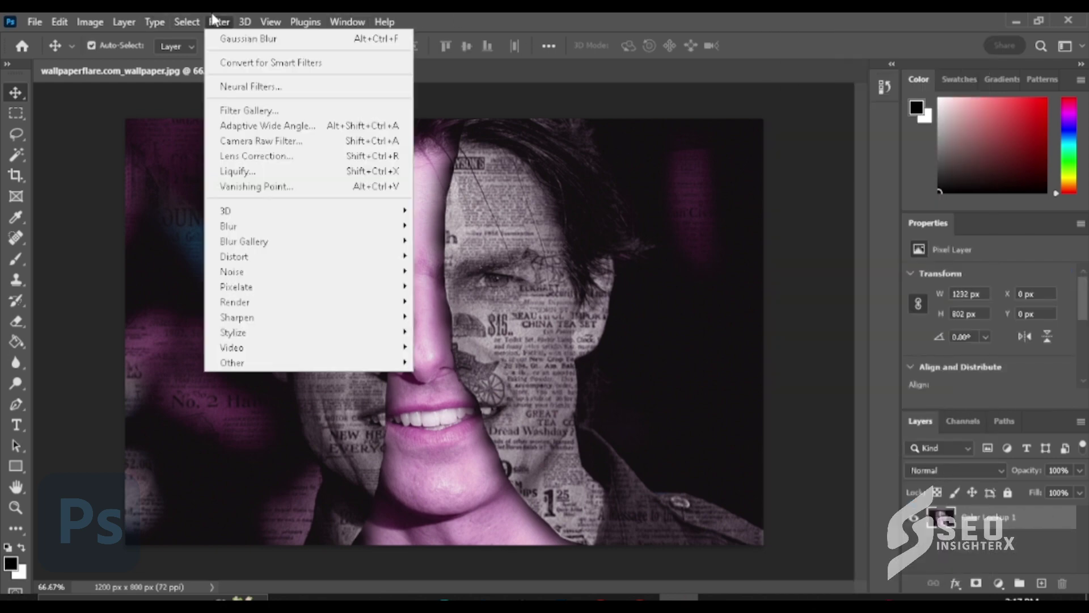
mouse_move(262, 271)
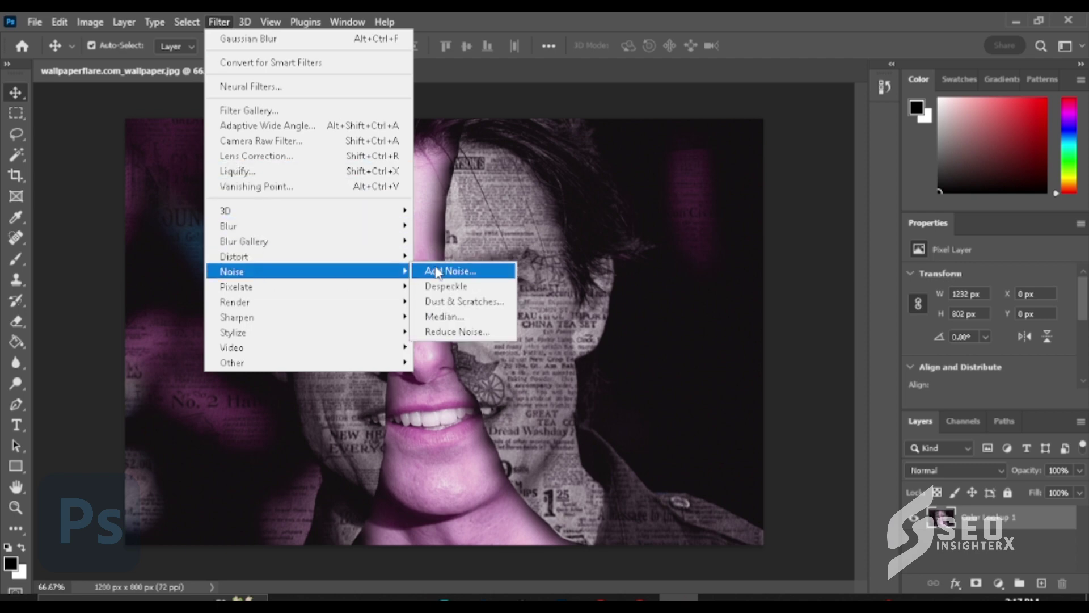
left_click(462, 270)
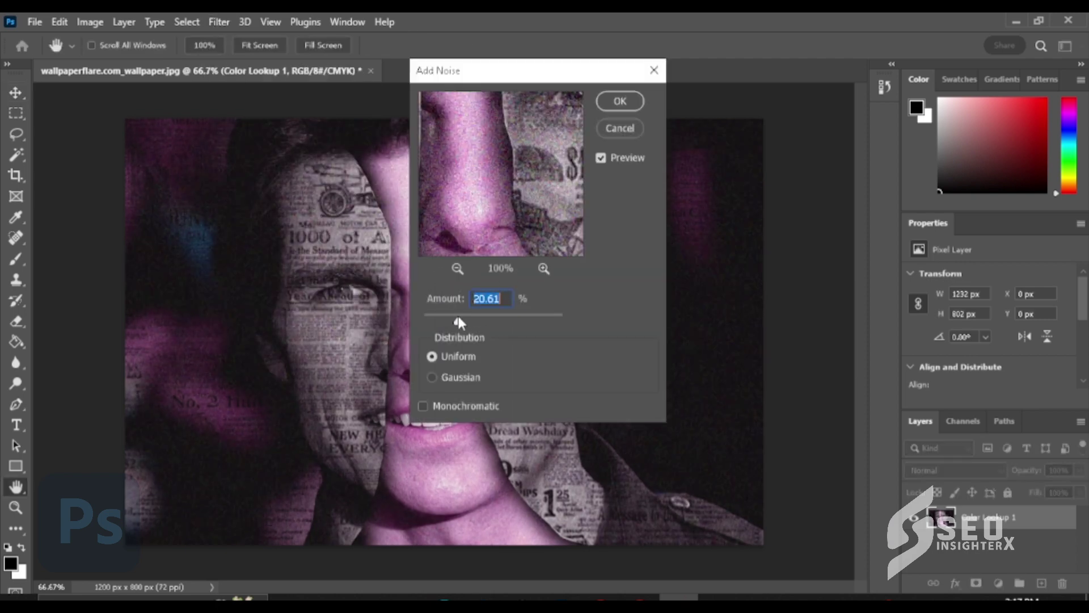
left_click_drag(459, 322, 471, 321)
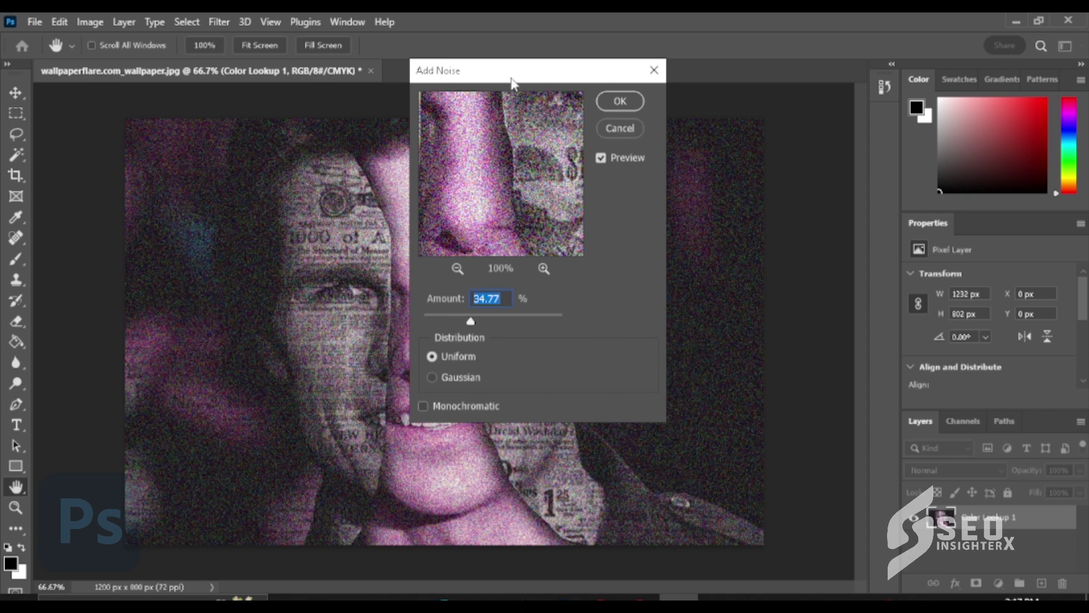
left_click_drag(511, 78, 755, 97)
left_click_drag(713, 349, 696, 339)
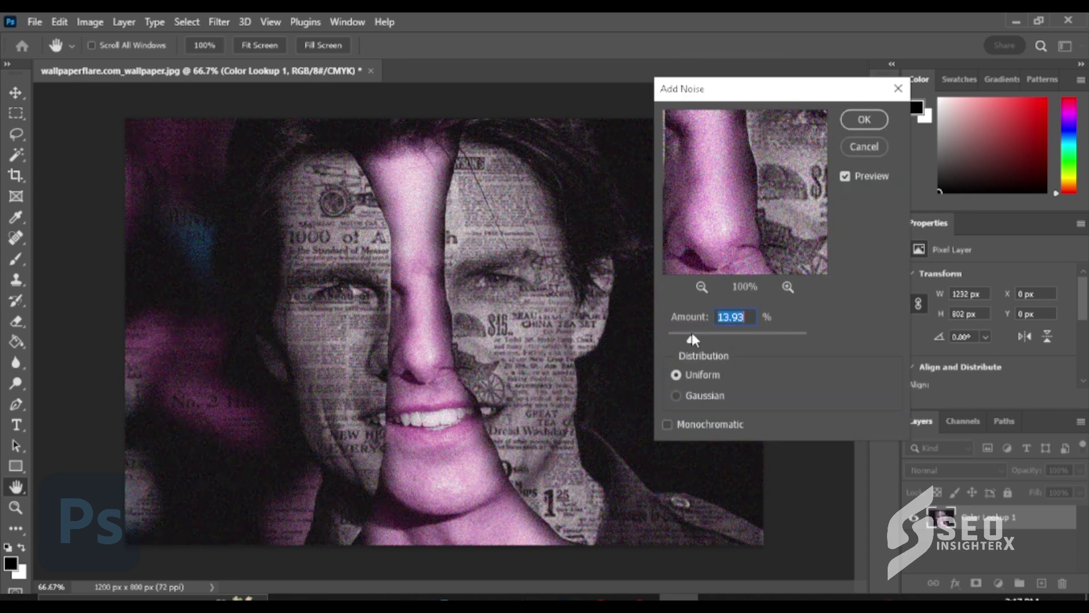
left_click(861, 126)
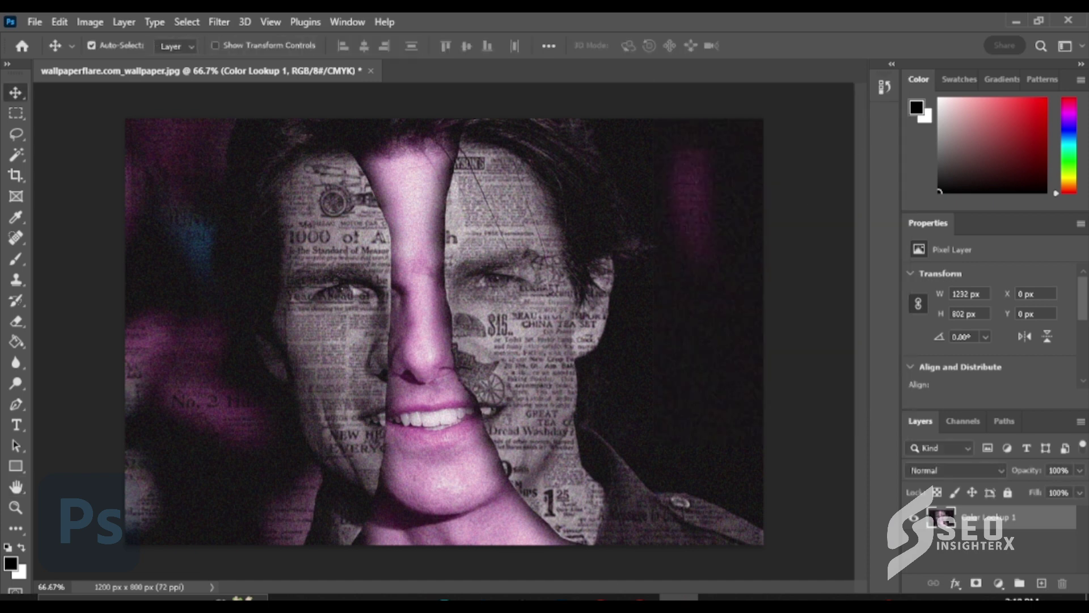
Step: Add a paragraph text box reading "tom cruise" in the image's lower-left corner and colour the text white (ffffff)
key("t")
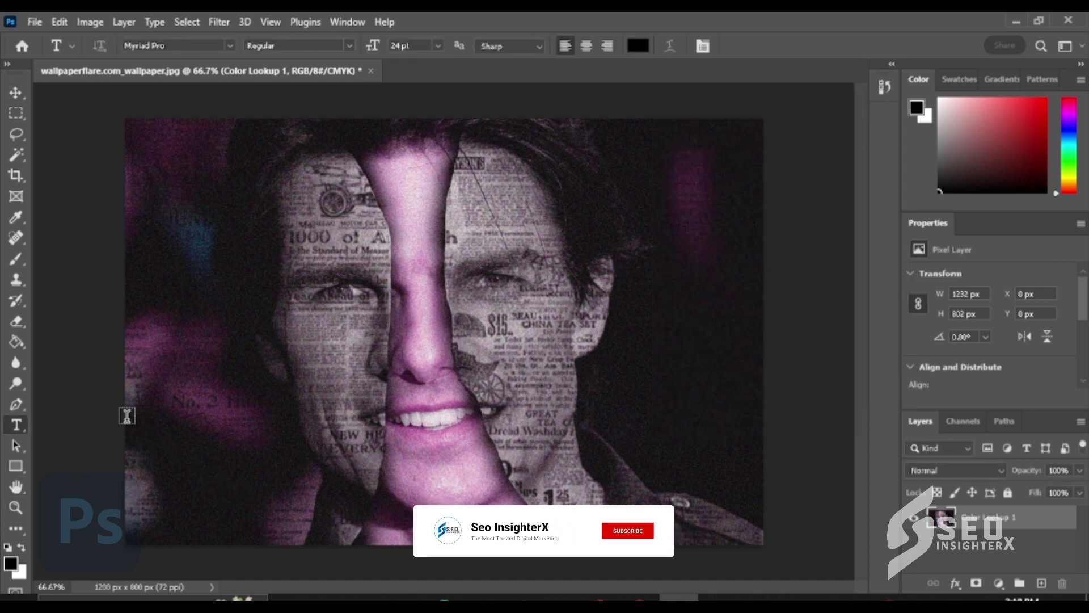
left_click_drag(126, 420, 329, 545)
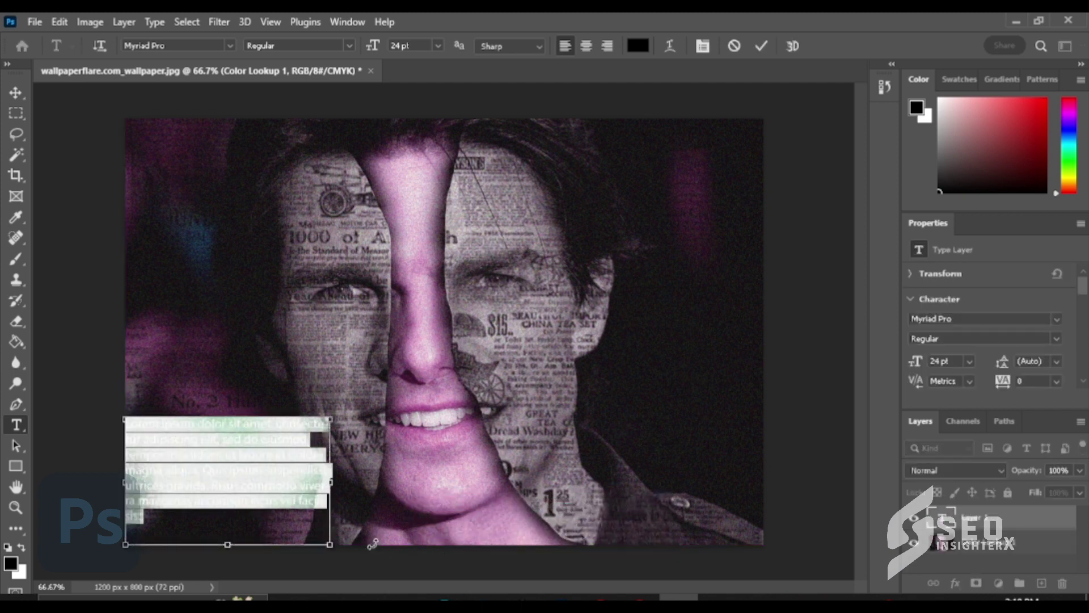
key("ctrl+v")
left_click(638, 48)
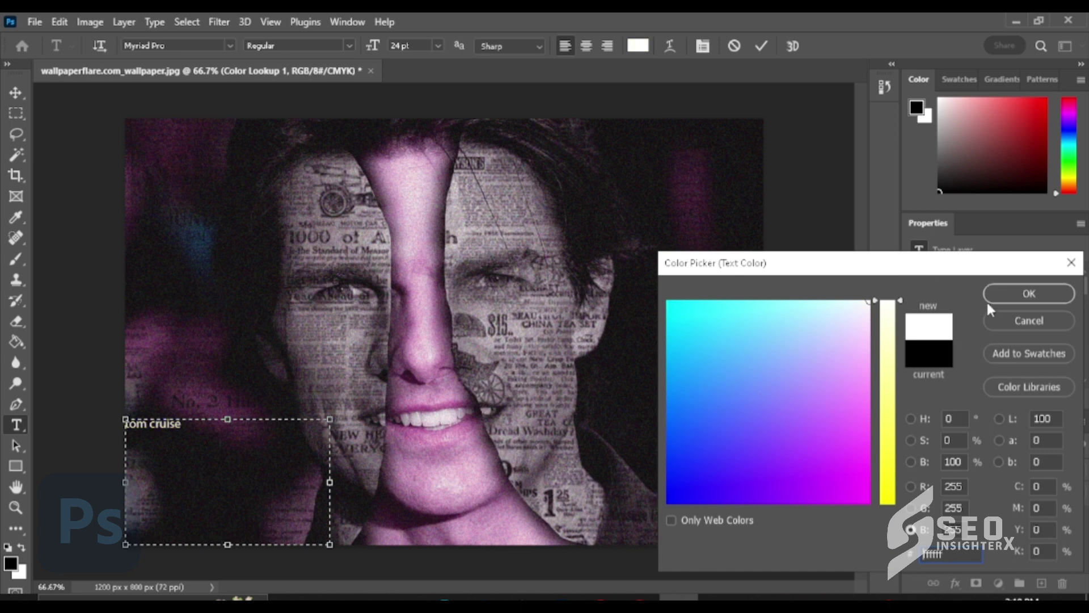
left_click(1029, 293)
Step: Format the whole title text in the Barbatrick font at 85 pt, keeping the white ffffff colour
key("ctrl+a")
left_click(703, 46)
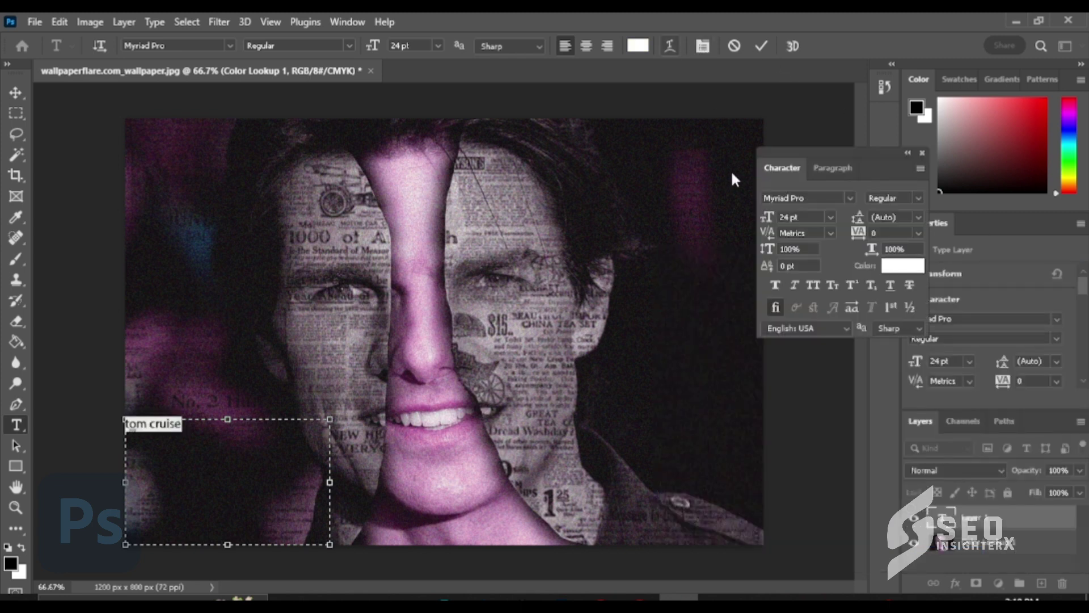
left_click(850, 198)
scroll(978, 388, "down", 2)
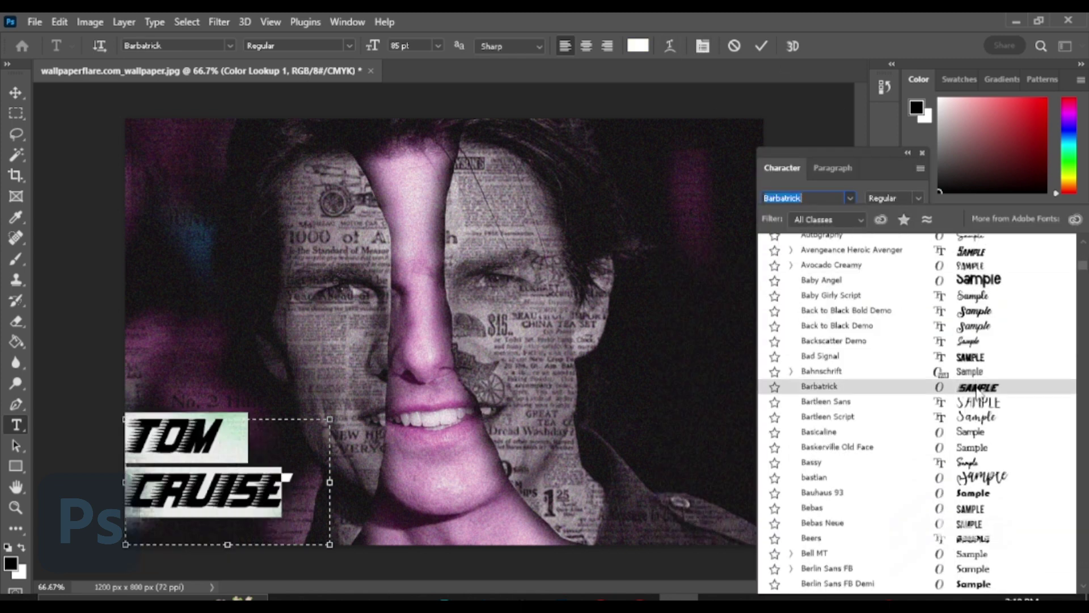
left_click(977, 388)
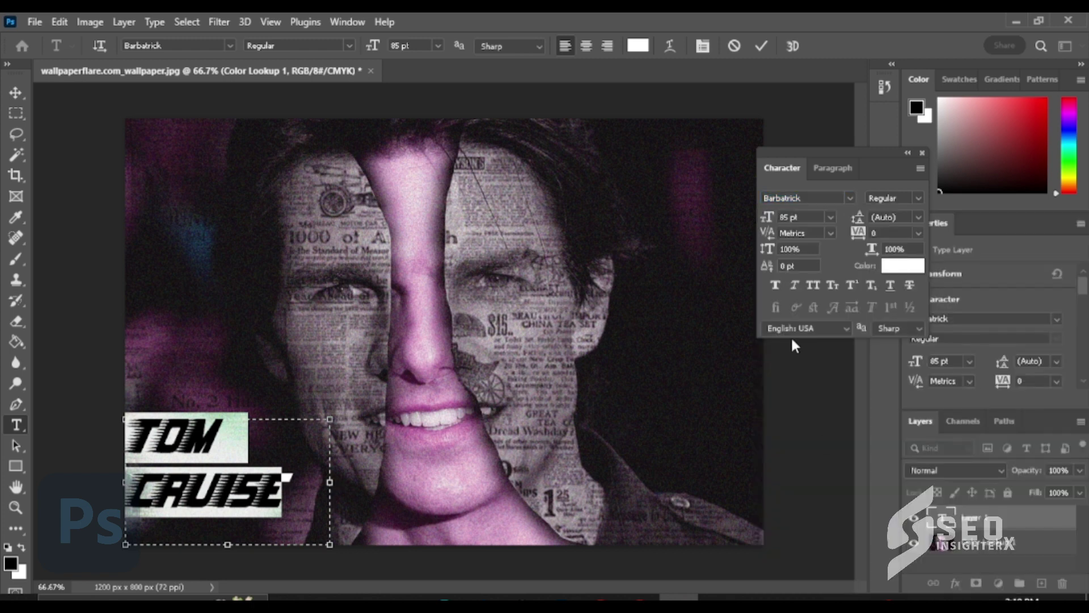
left_click(903, 274)
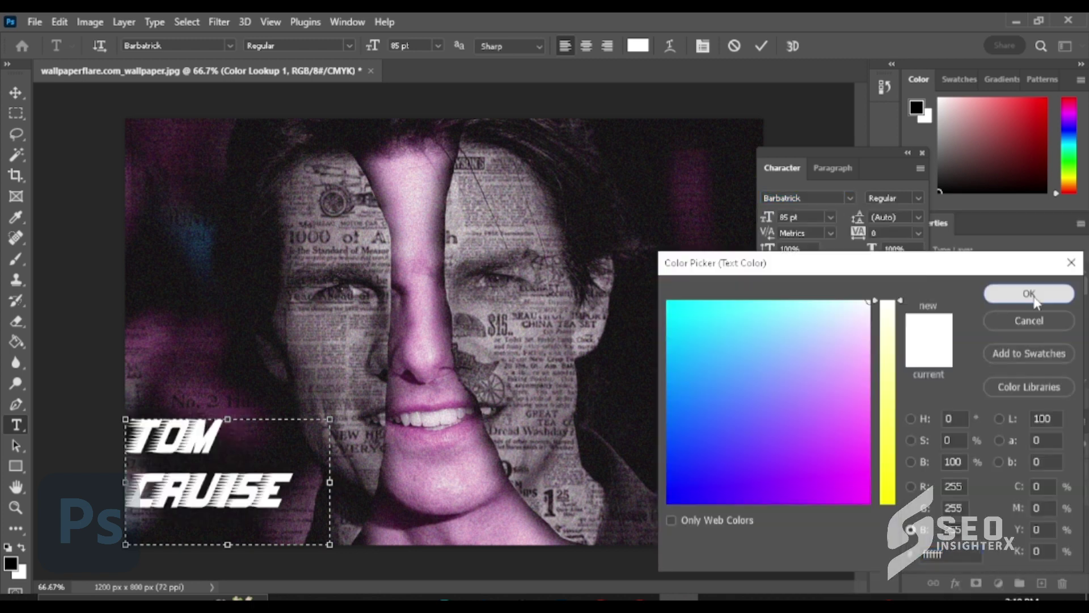
left_click(996, 296)
Step: Shift the title slightly down and inward from the image's edge and scale it to about 75%
left_click(16, 91)
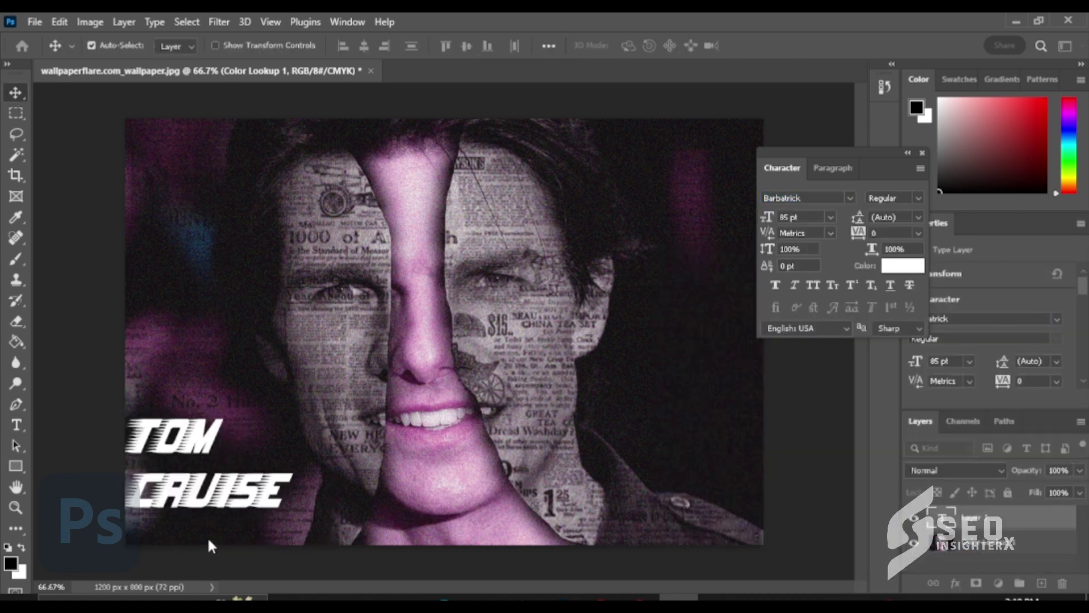
left_click_drag(268, 500, 282, 526)
key("ctrl+t")
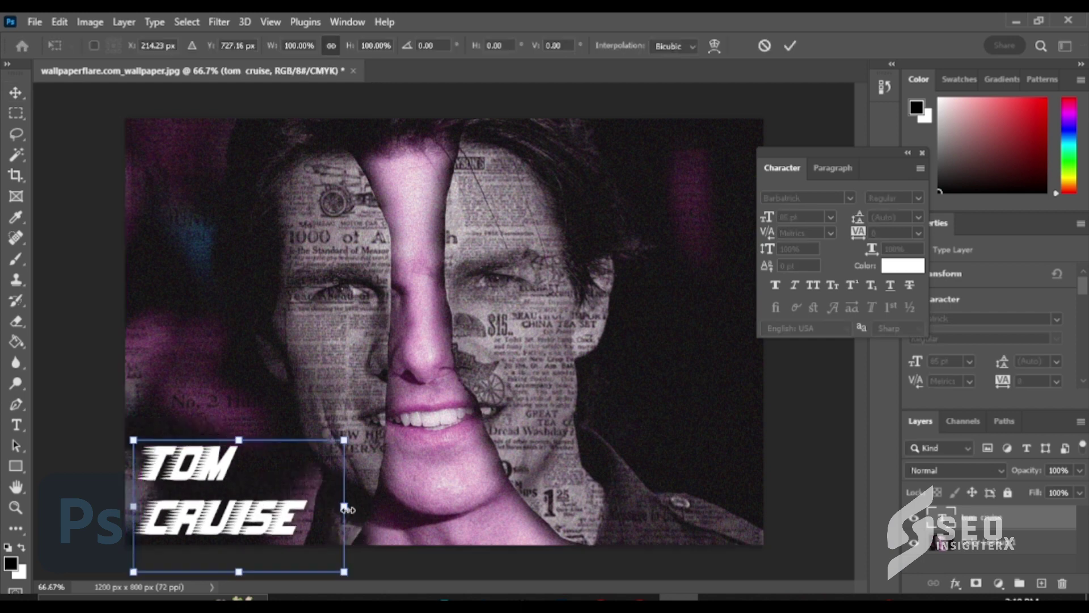
left_click_drag(344, 507, 293, 506)
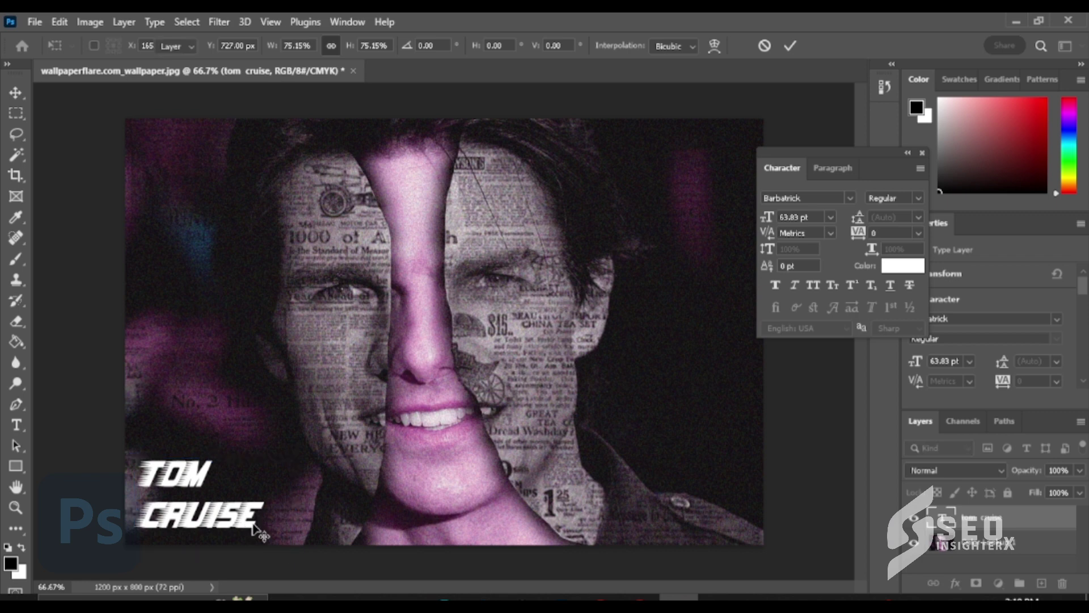
key("Return")
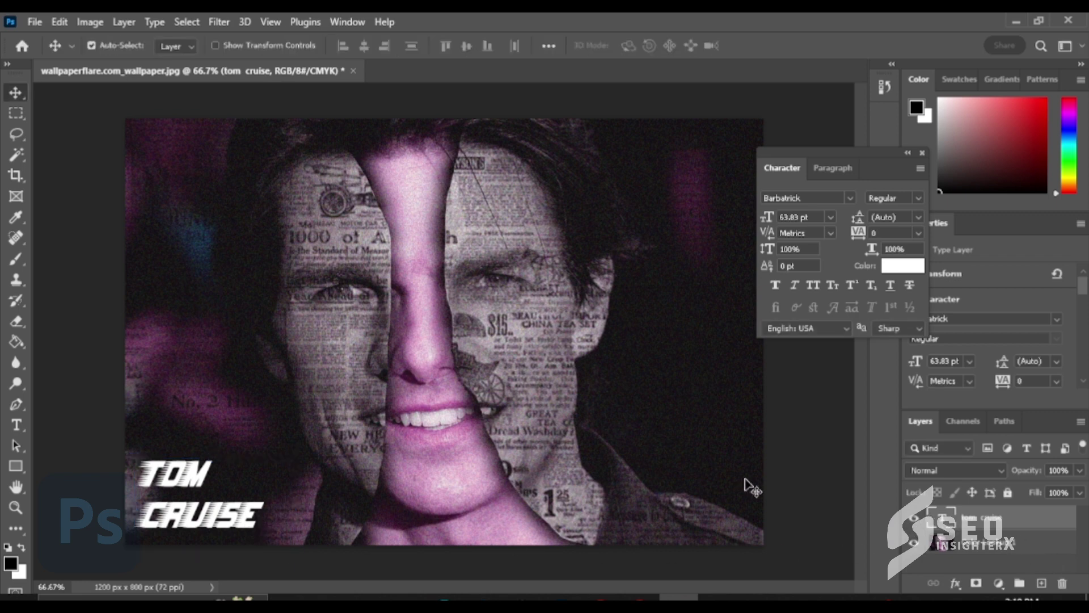
Step: Merge the title text with the portrait layer and close the floating character settings
left_click(986, 555)
right_click(985, 543)
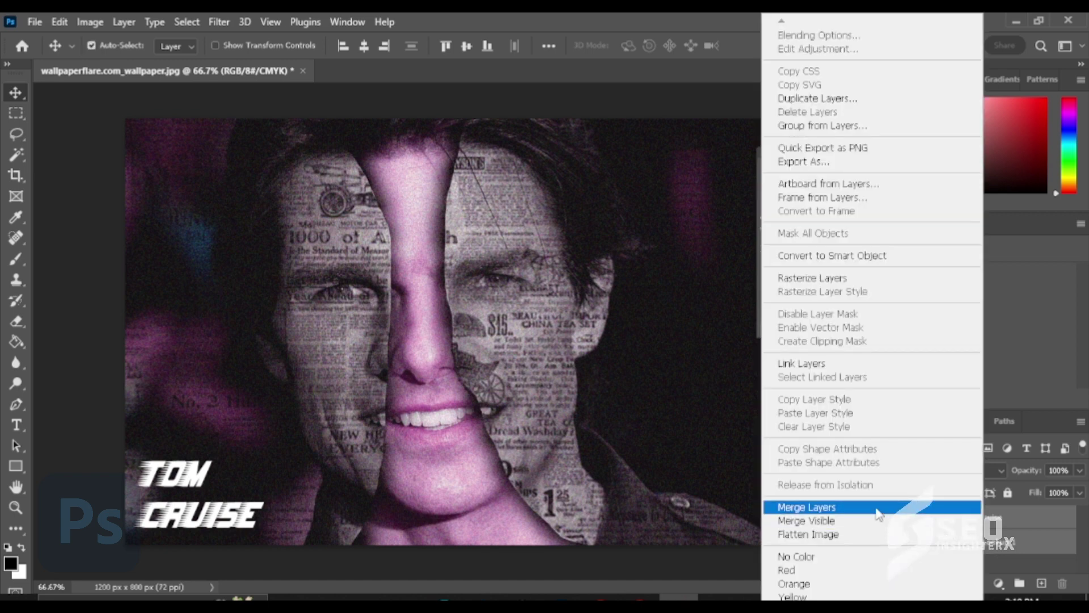
left_click(882, 507)
left_click(923, 154)
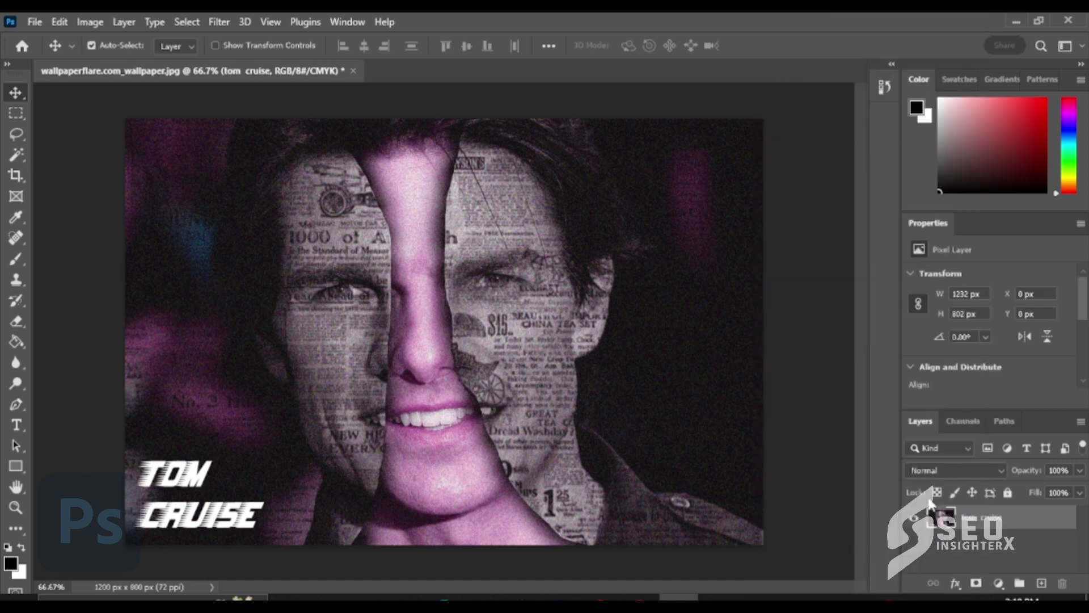